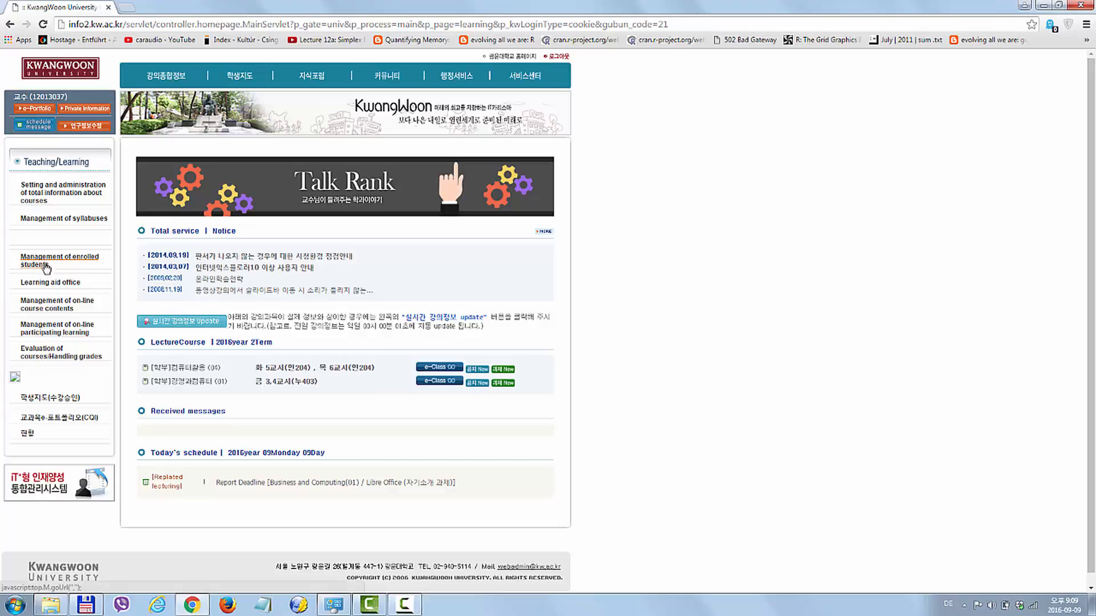
# Open the post about preparing for class on 13th September in the Learning aid office's archive for lectures.
pyautogui.click(48, 284)
pyautogui.click(51, 307)
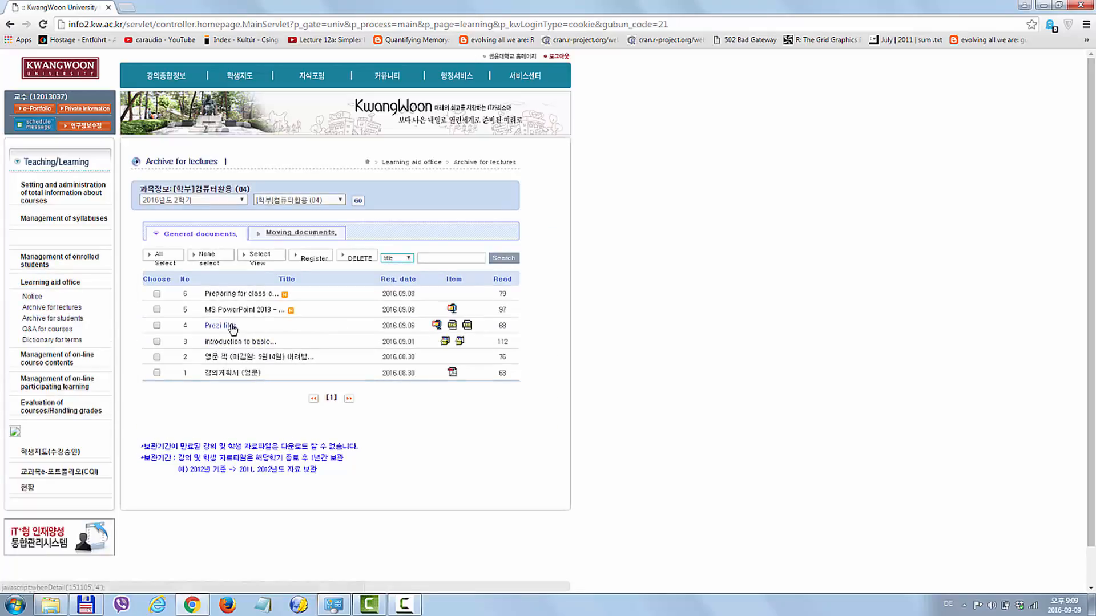
pyautogui.click(243, 294)
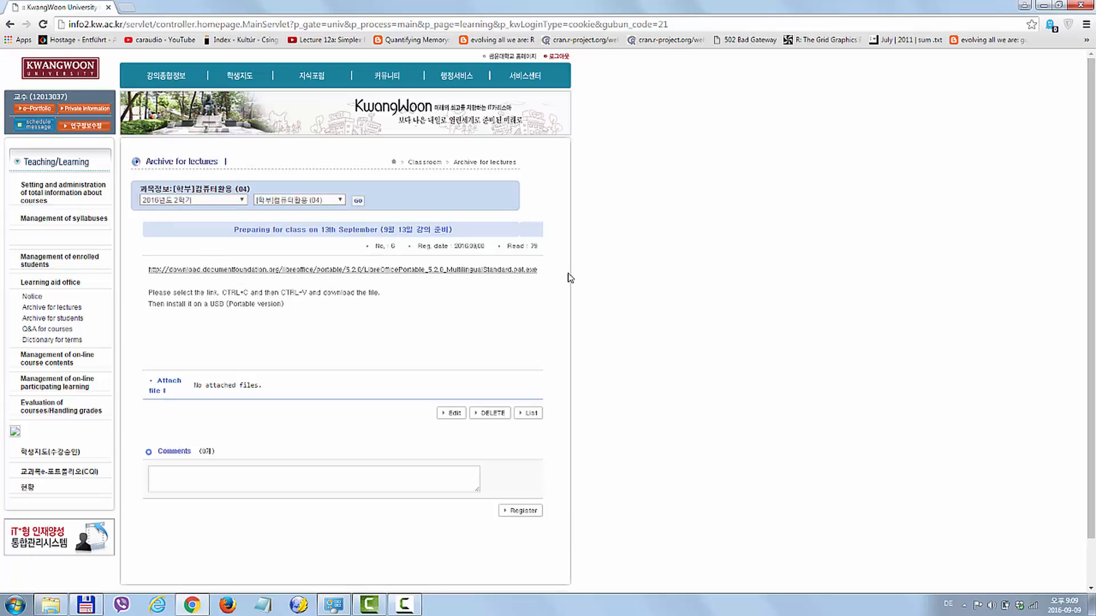
# Copy the LibreOfficePortable_5.2.0_MultilingualStandard.paf.exe link from the post and start its download in a new browser tab.
pyautogui.moveTo(556, 271); pyautogui.dragTo(319, 278)
pyautogui.click(407, 294)
pyautogui.moveTo(400, 274); pyautogui.dragTo(147, 271)
pyautogui.hotkey('ctrl', 'c')
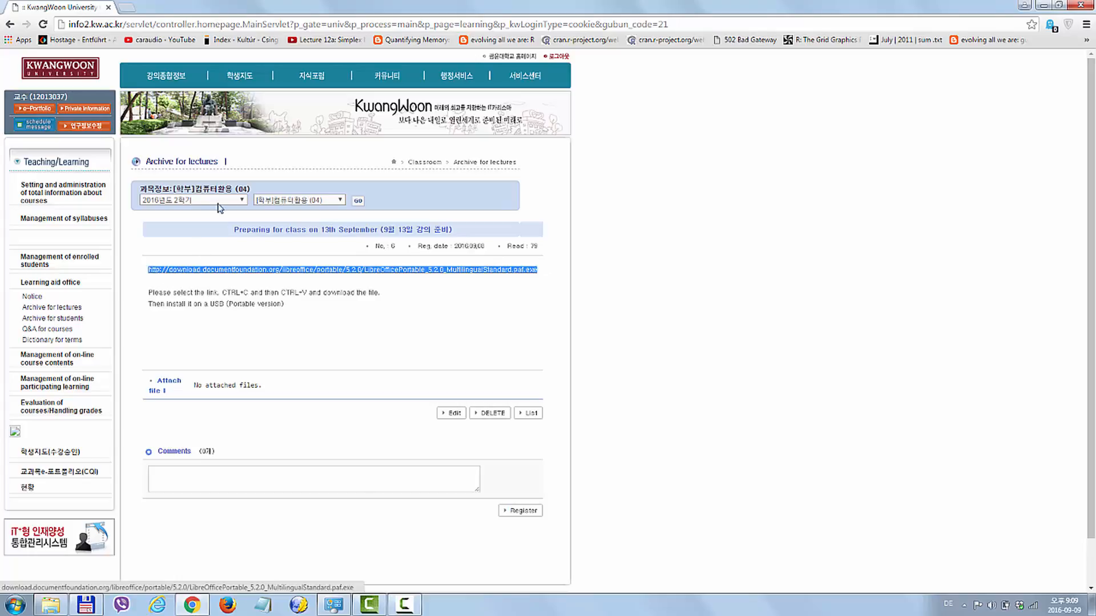
pyautogui.click(129, 6)
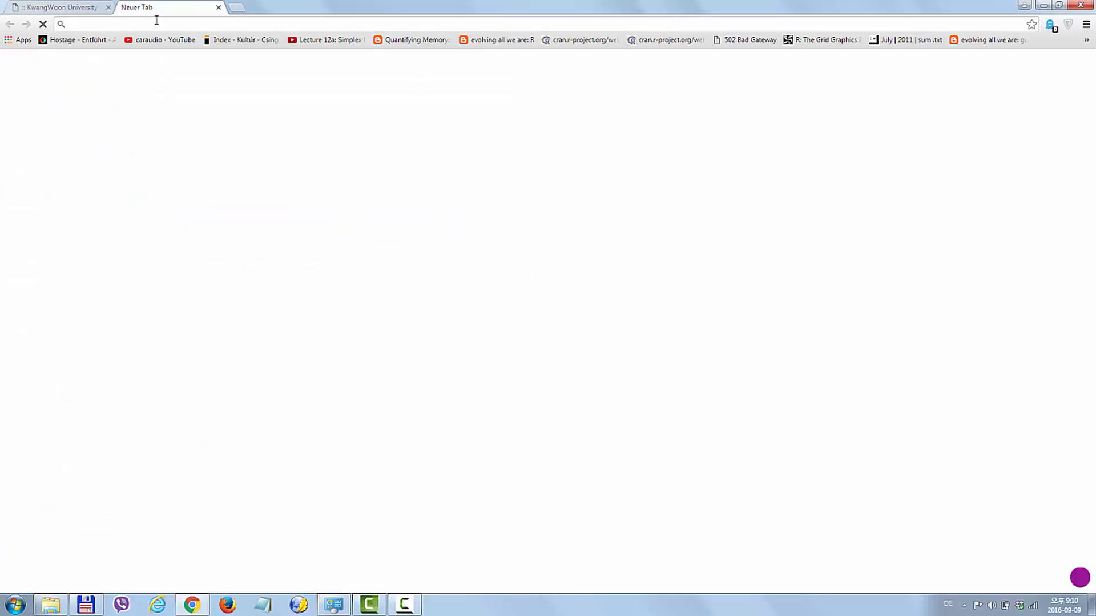
pyautogui.hotkey('ctrl', 'v')
pyautogui.press('Return')
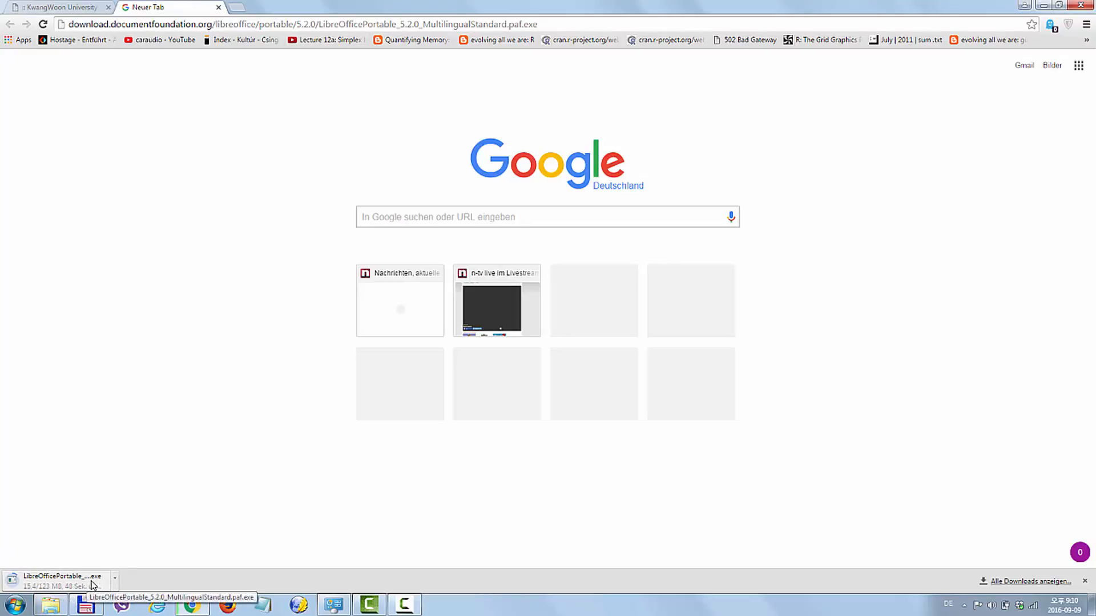
# Pause the LibreOffice Portable download, and cancel it.
pyautogui.rightClick(93, 585)
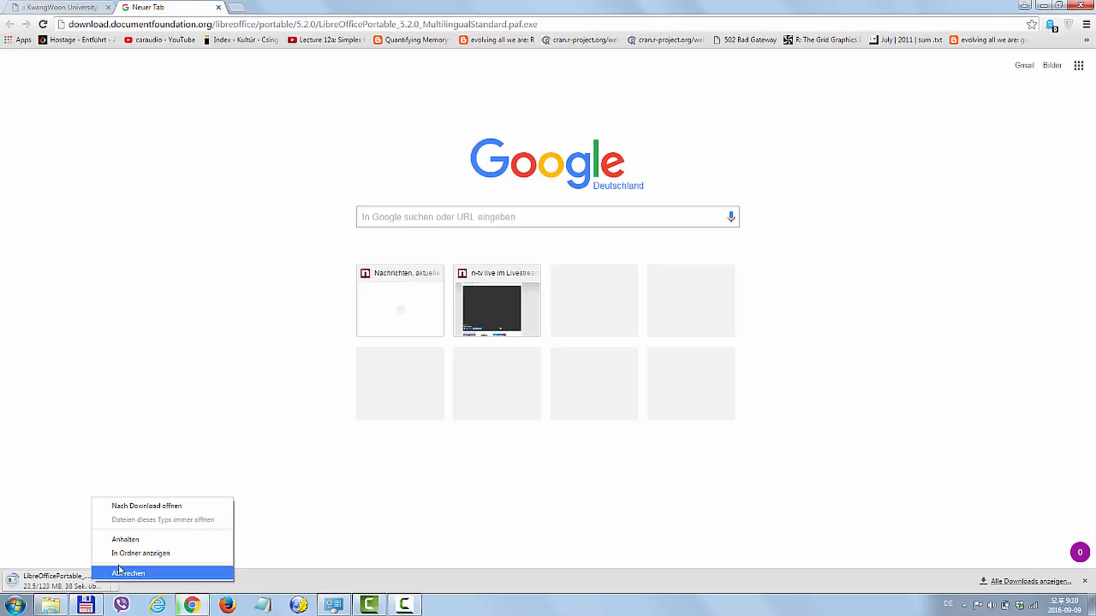
pyautogui.click(144, 541)
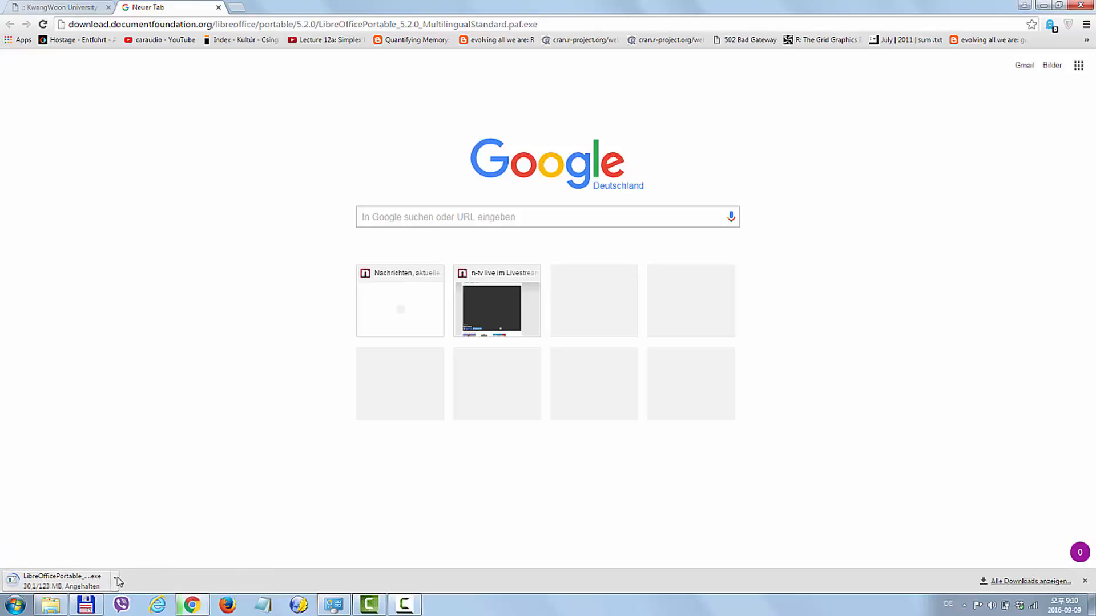
pyautogui.rightClick(99, 585)
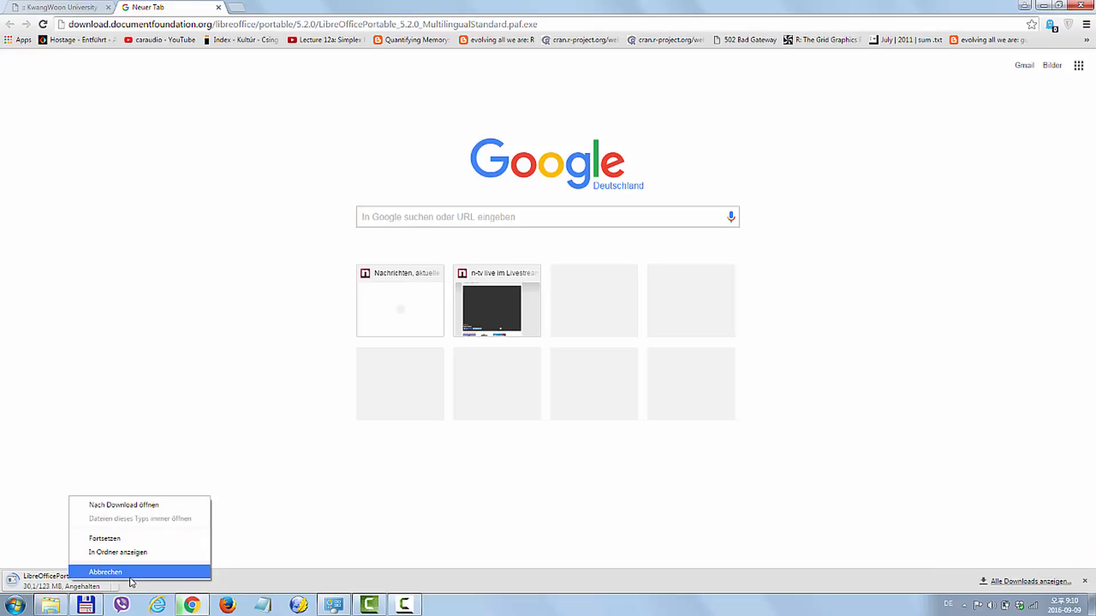
pyautogui.click(129, 572)
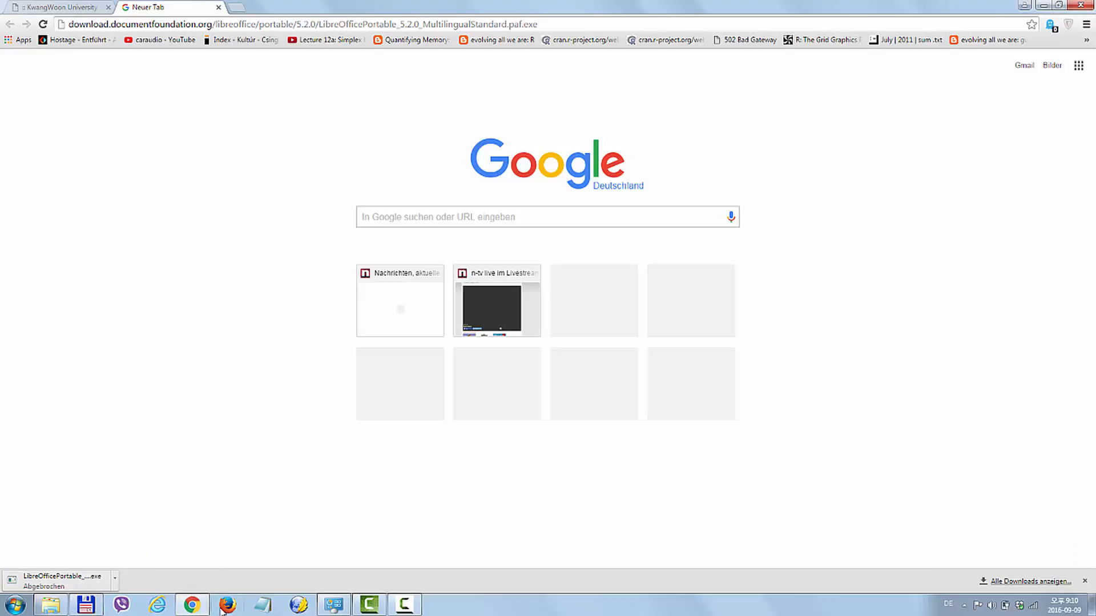
# Switch to Total Commander and locate the LibreOfficePortable_5.2.0 installer on USB drive H.
pyautogui.moveTo(86, 605)
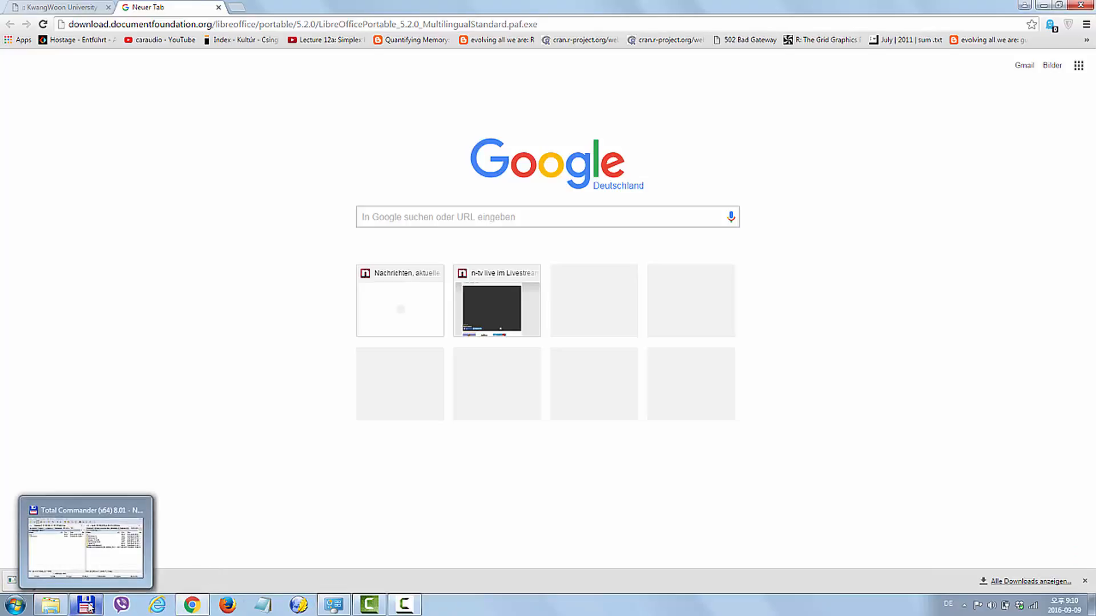
pyautogui.click(107, 578)
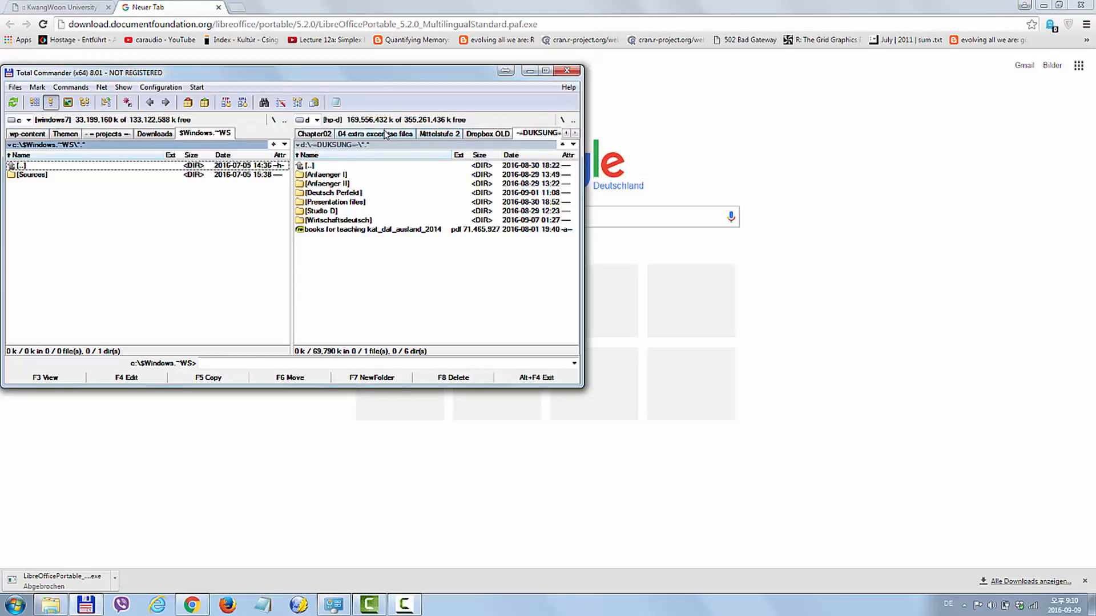
pyautogui.click(316, 120)
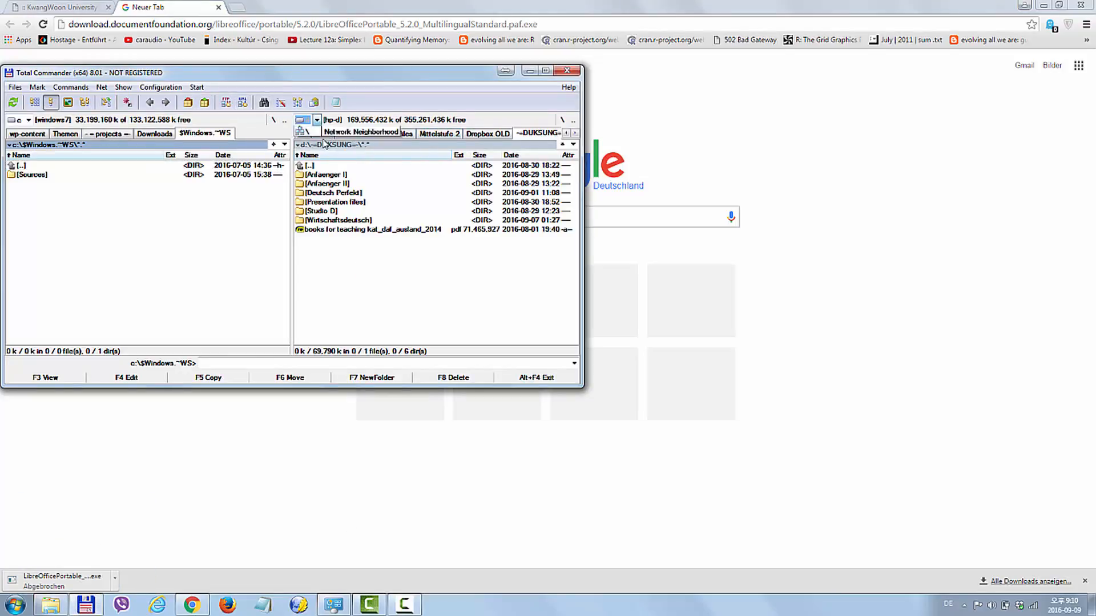
pyautogui.click(333, 168)
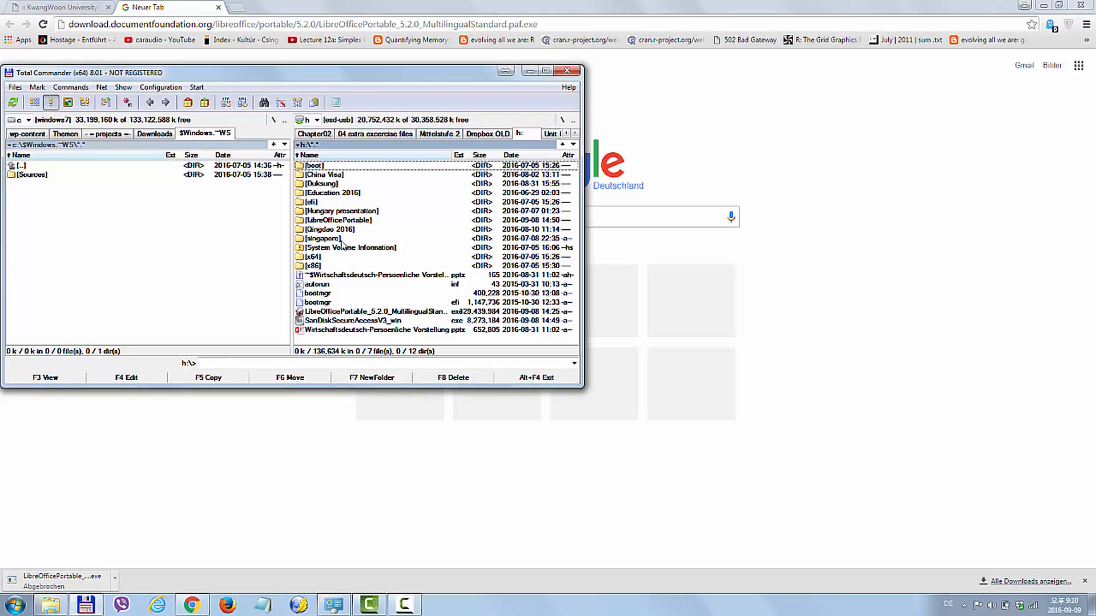
pyautogui.click(341, 221)
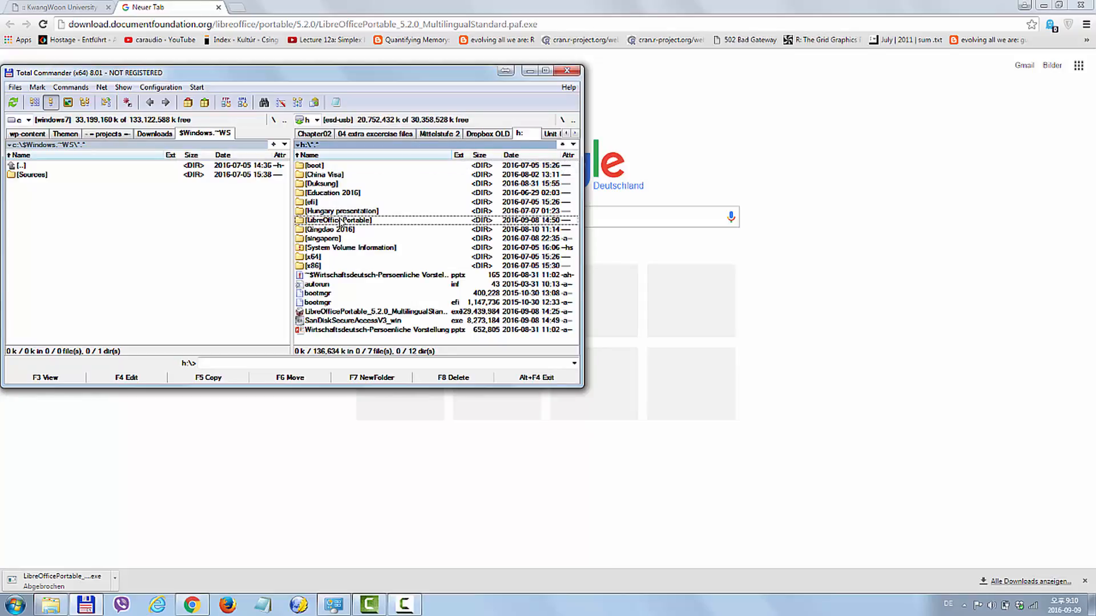
pyautogui.click(335, 312)
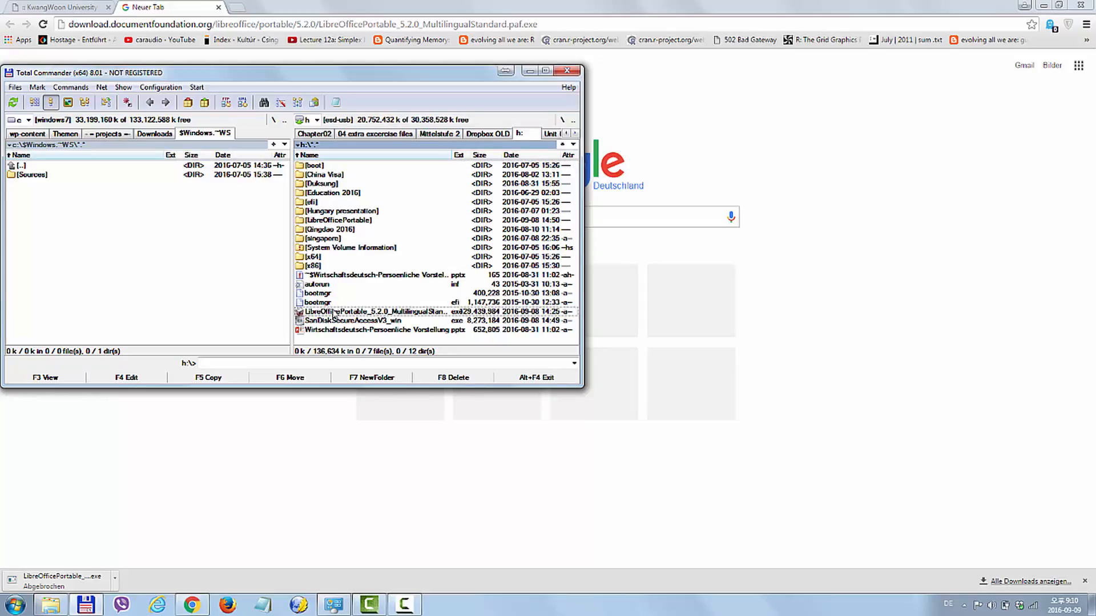
# Browse the other file pane to the D drive folder Dropbox OLD\2016 - Kwangwoon University\01 Undergraduate.
pyautogui.click(28, 120)
pyautogui.click(31, 141)
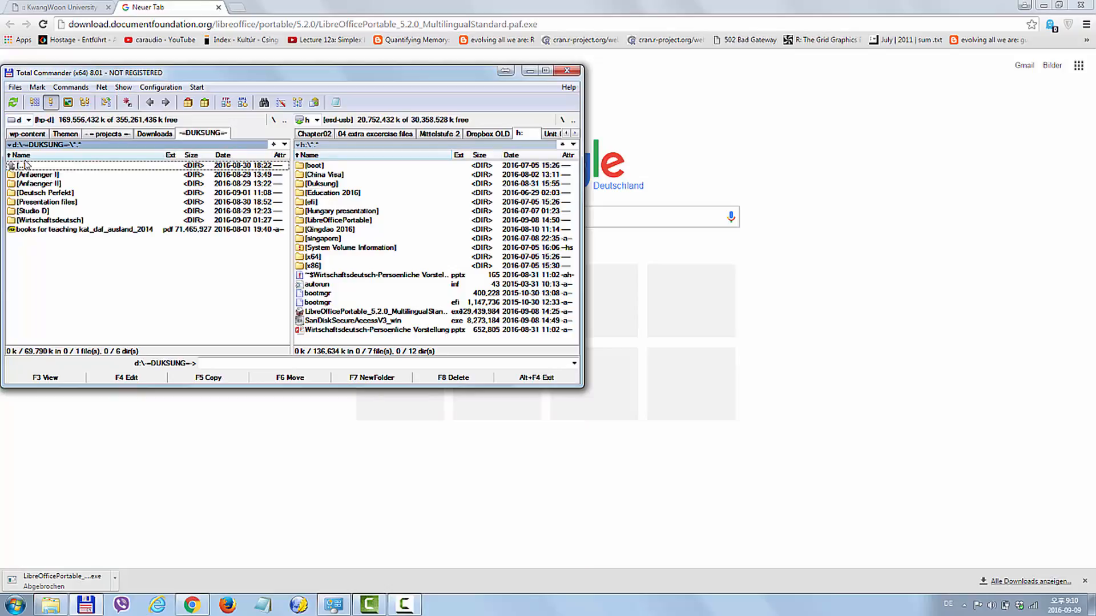
pyautogui.doubleClick(21, 166)
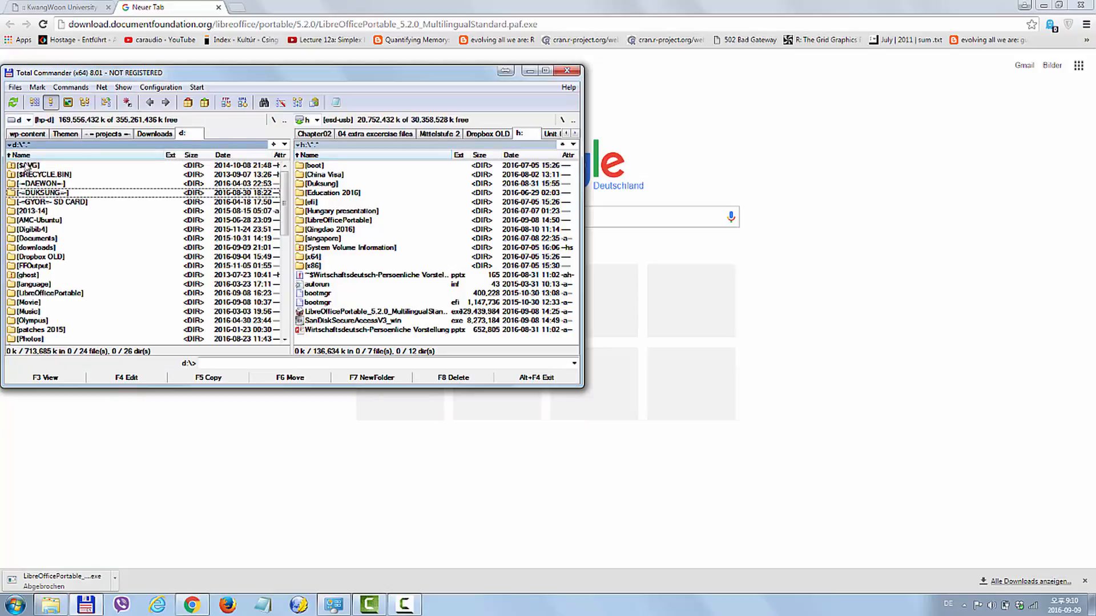
pyautogui.doubleClick(40, 256)
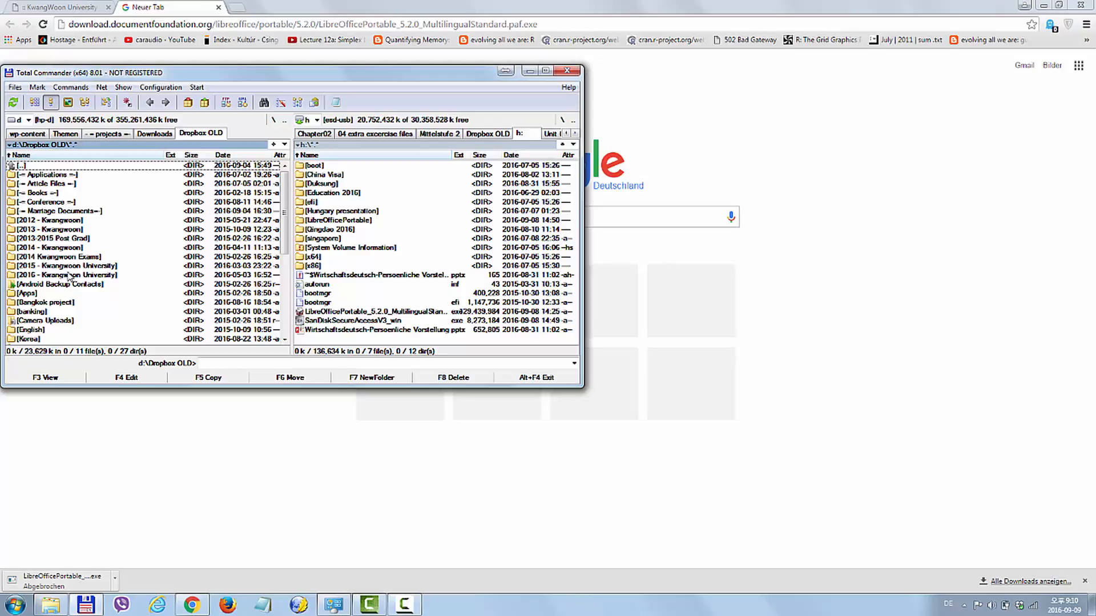
pyautogui.doubleClick(70, 275)
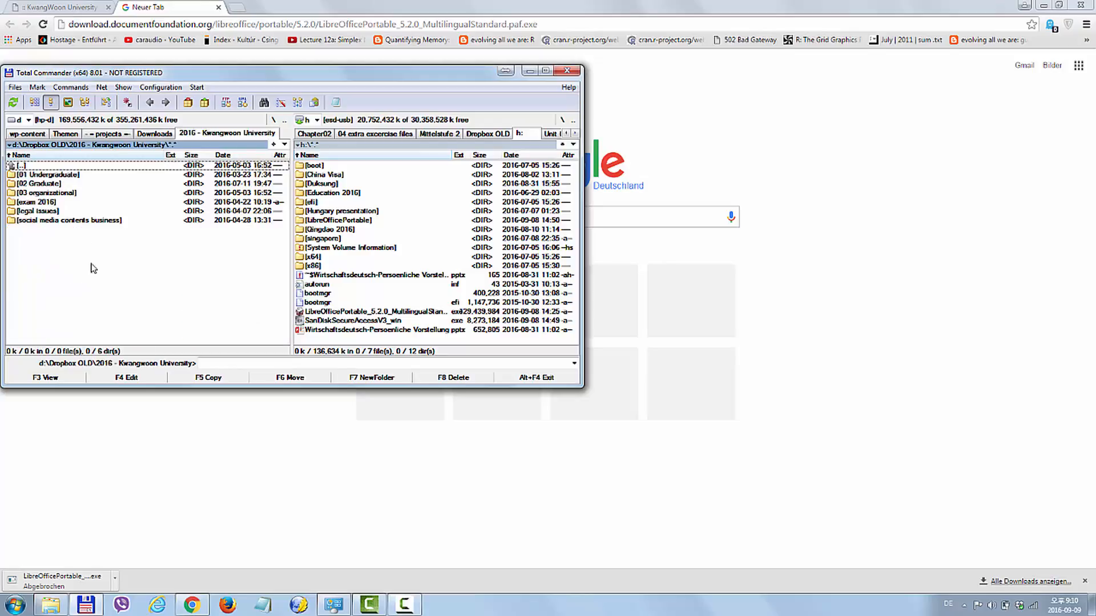
pyautogui.doubleClick(57, 175)
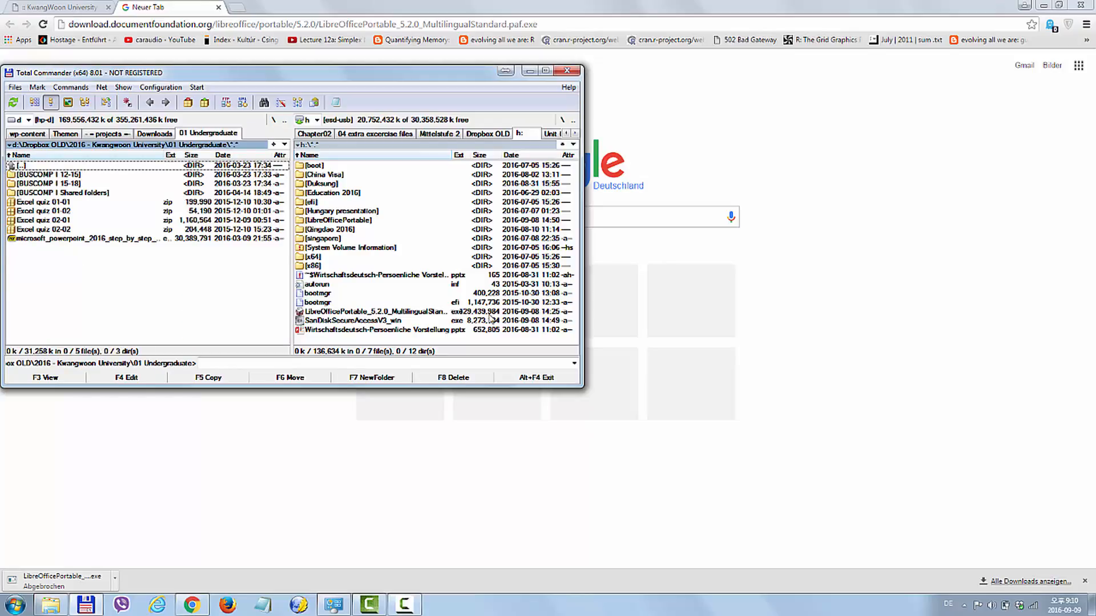
# Copy the LibreOfficePortable_5.2.0 installer from the USB drive into the 01 Undergraduate folder.
pyautogui.click(354, 312)
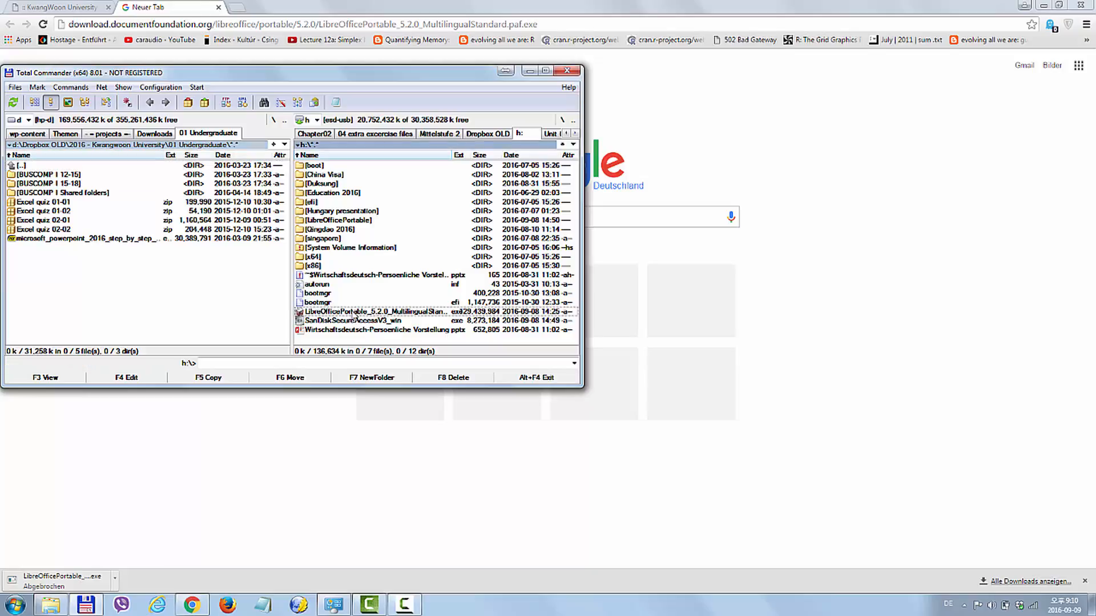
pyautogui.click(353, 312)
pyautogui.press('F5')
pyautogui.press('Return')
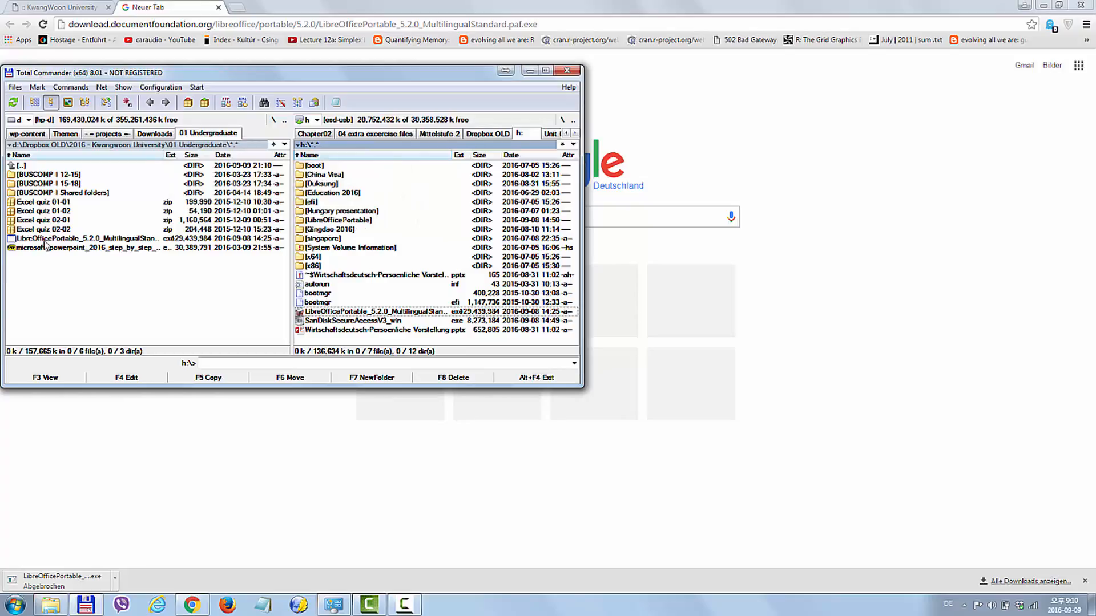
# Run the copied LibreOffice Portable installer and accept English as the installer language after viewing the available languages.
pyautogui.click(45, 242)
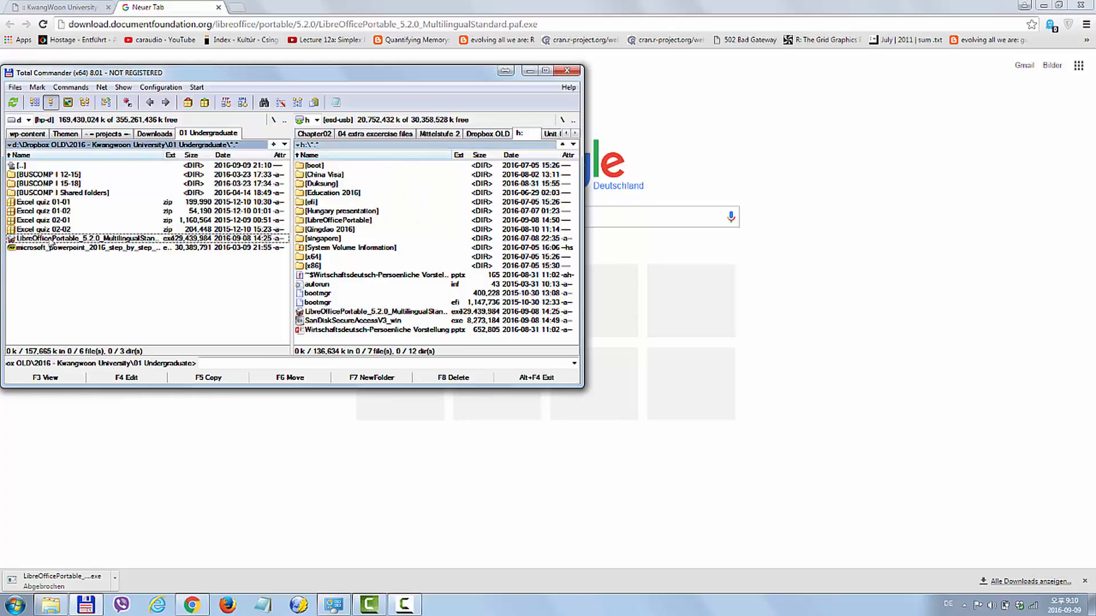
pyautogui.doubleClick(50, 239)
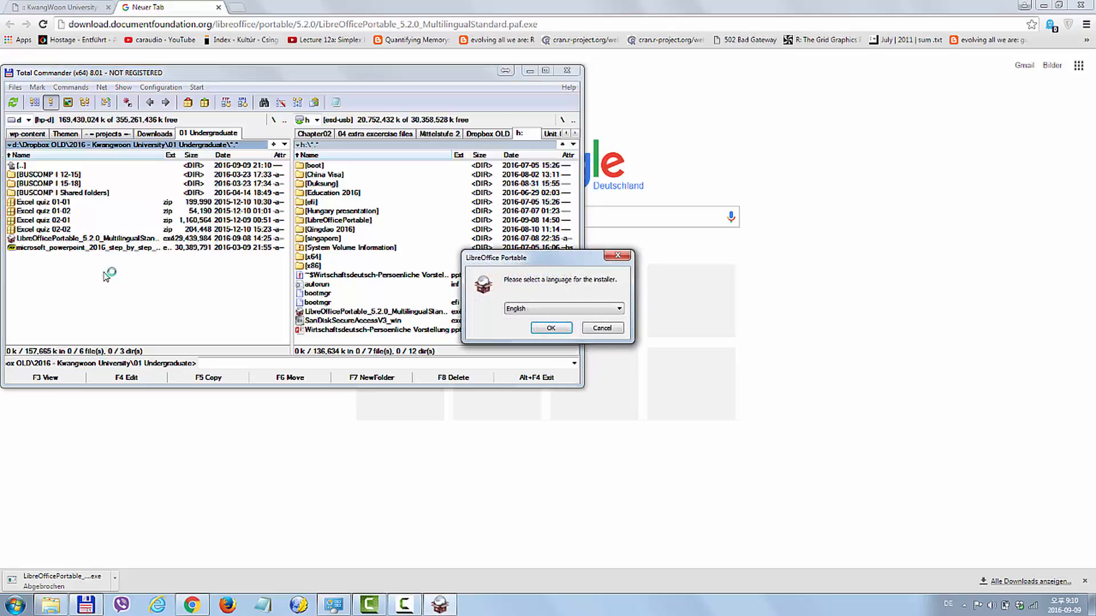
pyautogui.click(552, 309)
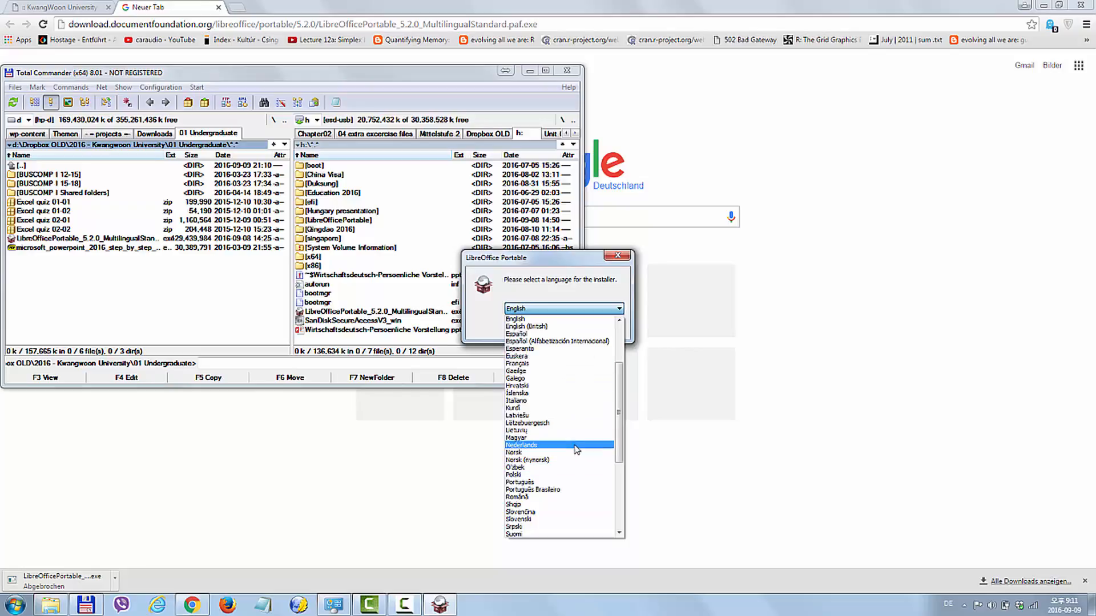
pyautogui.scroll(-6, 574, 451)
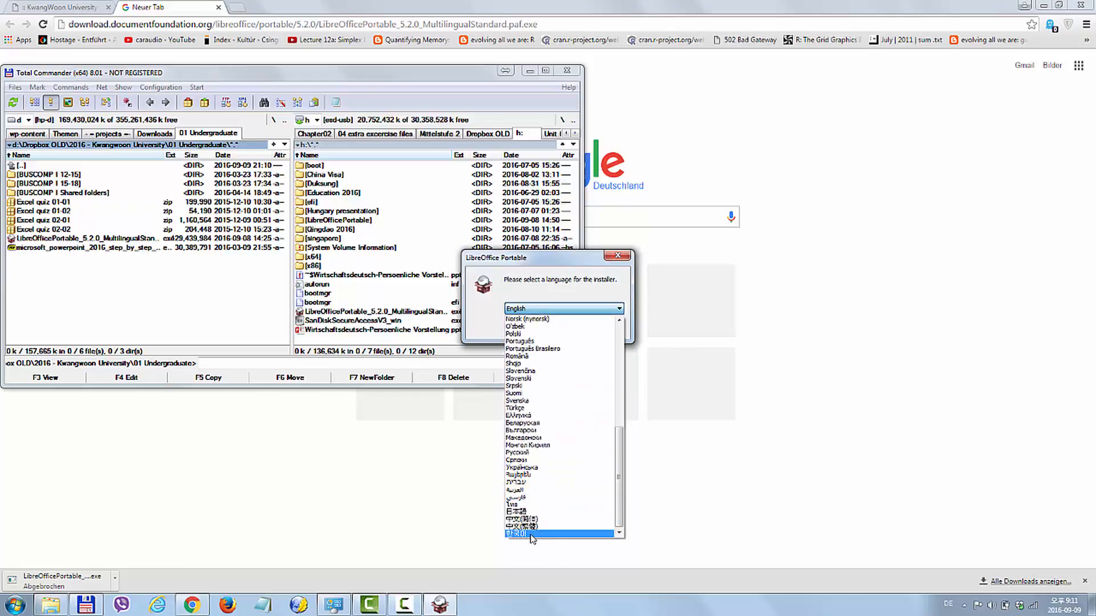
pyautogui.scroll(8, 557, 331)
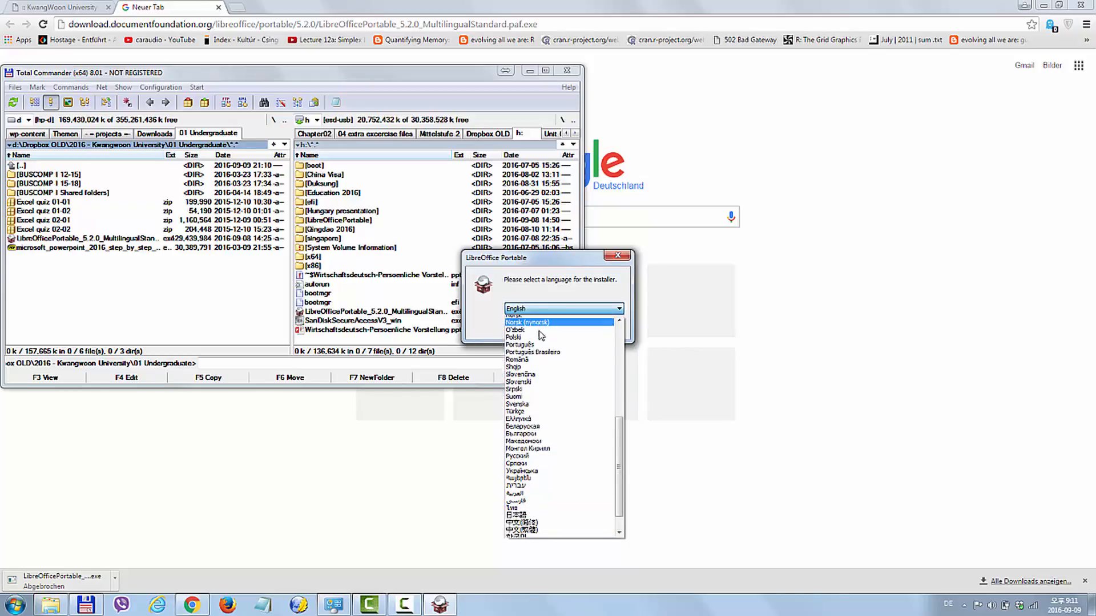
pyautogui.click(555, 334)
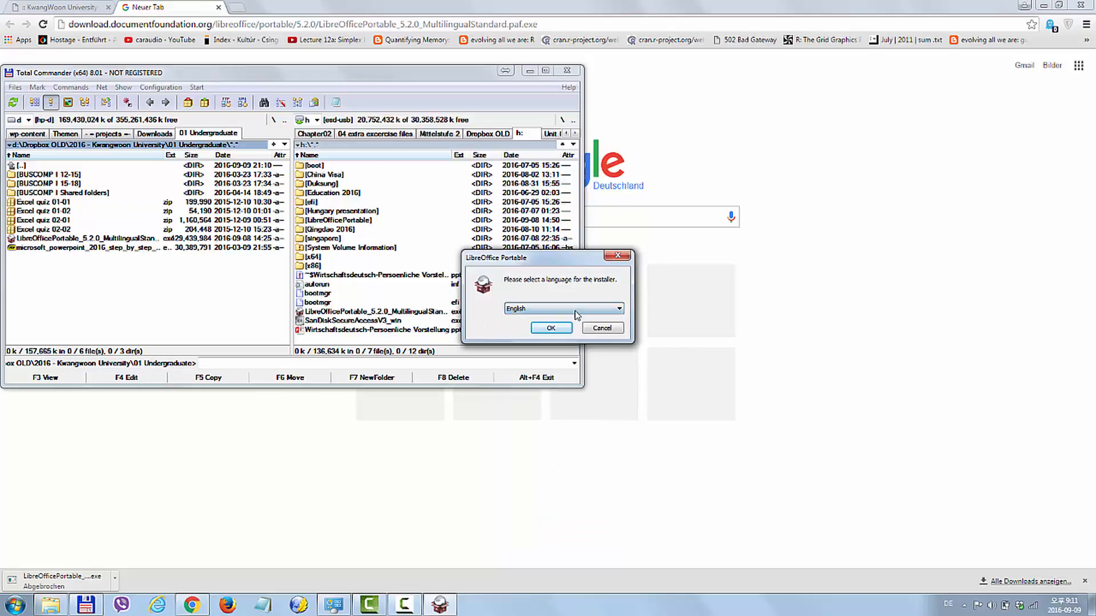
pyautogui.click(552, 329)
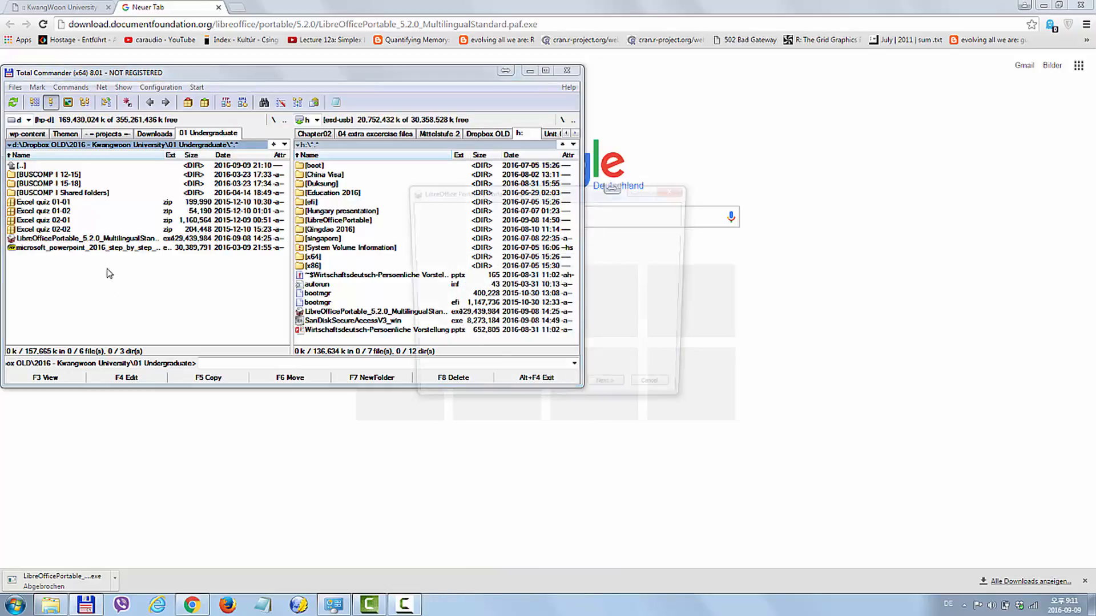
# Install LibreOffice Portable with the default components into the LibreOfficePortable folder inside 01 Undergraduate.
pyautogui.click(611, 393)
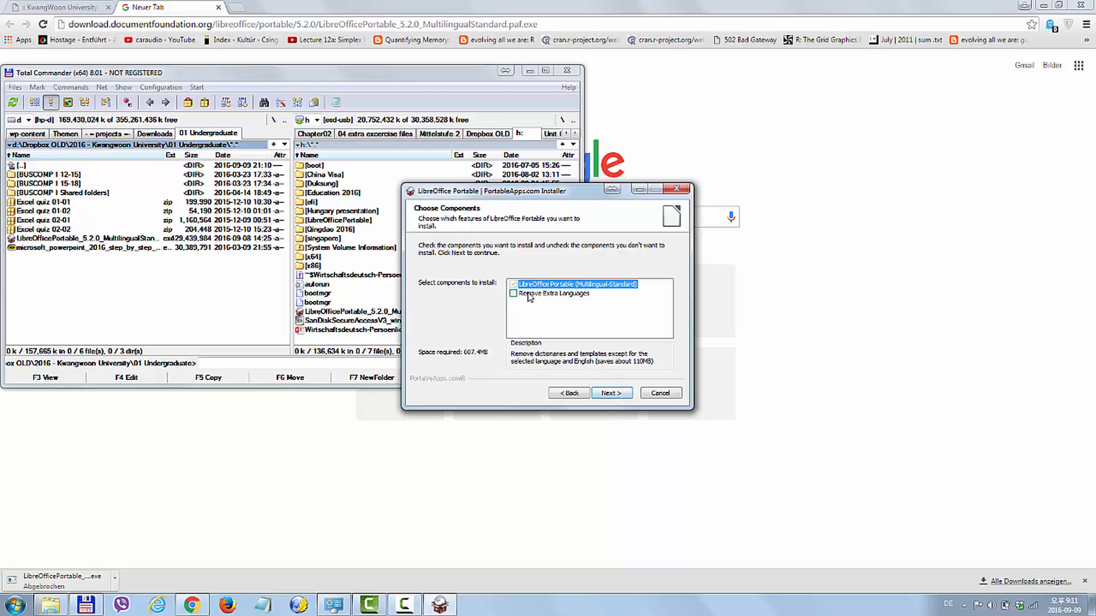
pyautogui.click(616, 398)
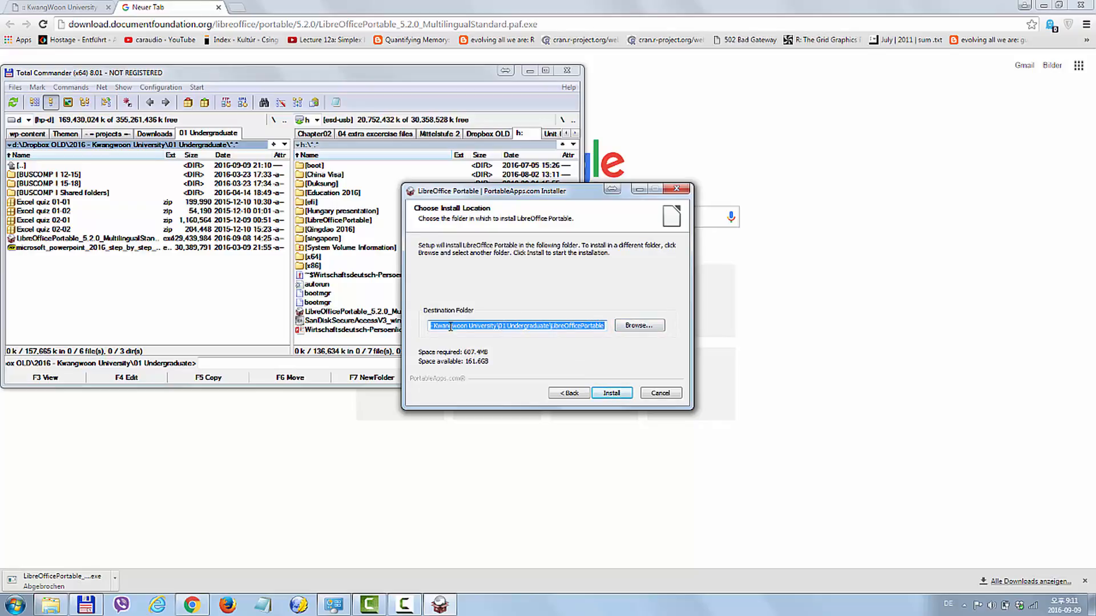
pyautogui.moveTo(450, 327); pyautogui.dragTo(354, 312)
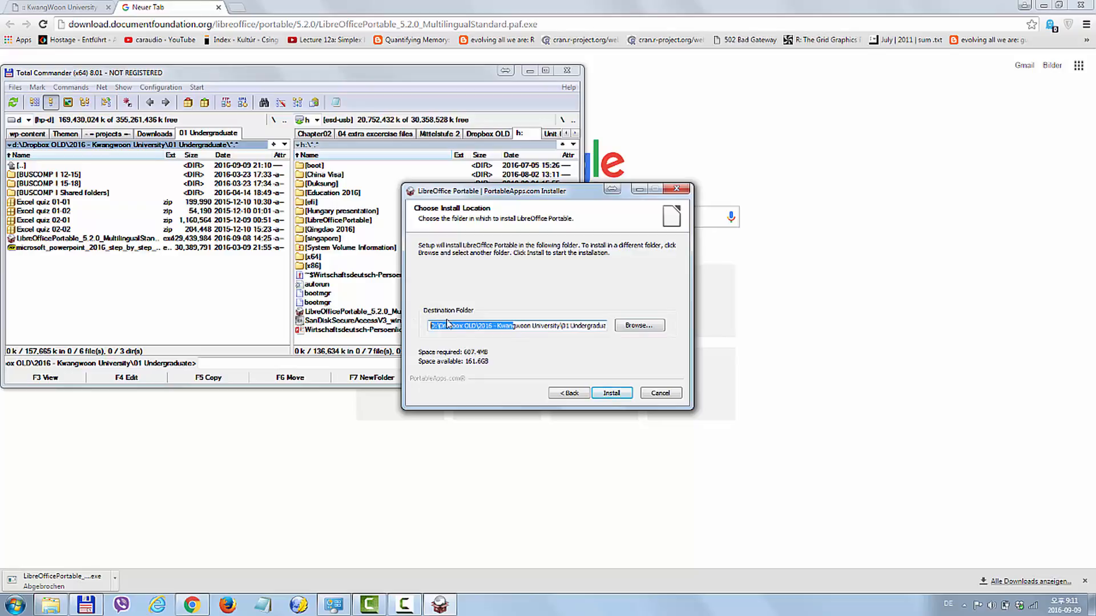
pyautogui.click(607, 394)
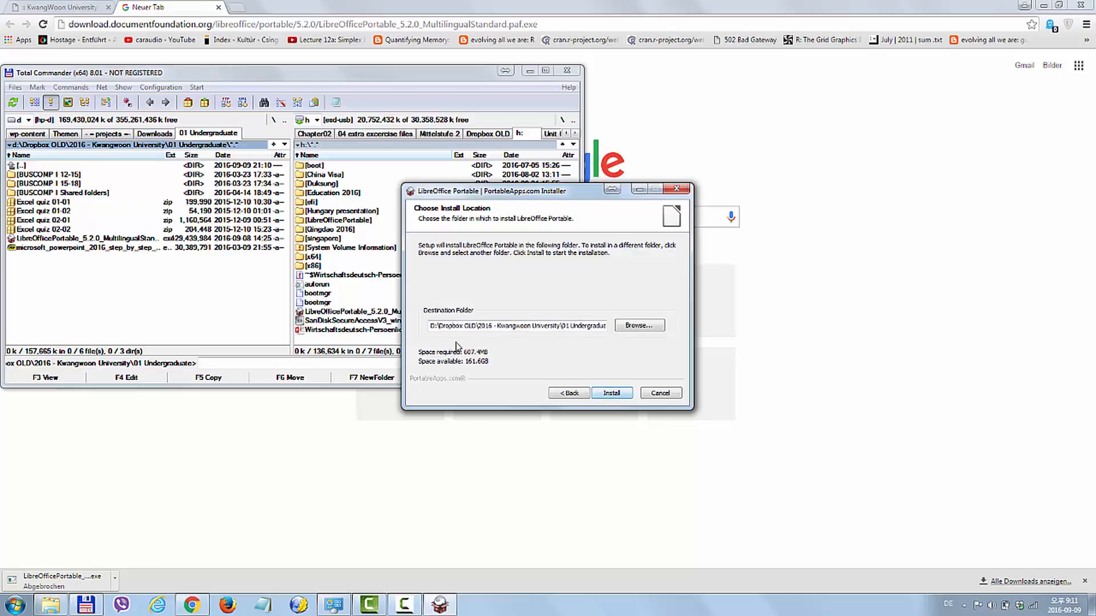
pyautogui.click(627, 395)
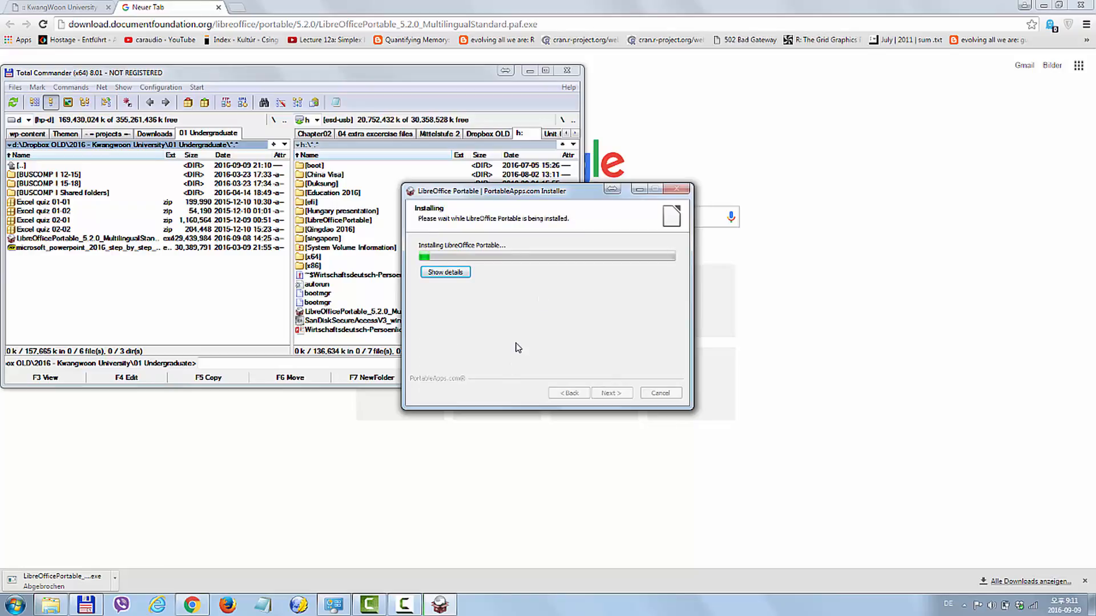
pyautogui.click(449, 606)
pyautogui.click(450, 606)
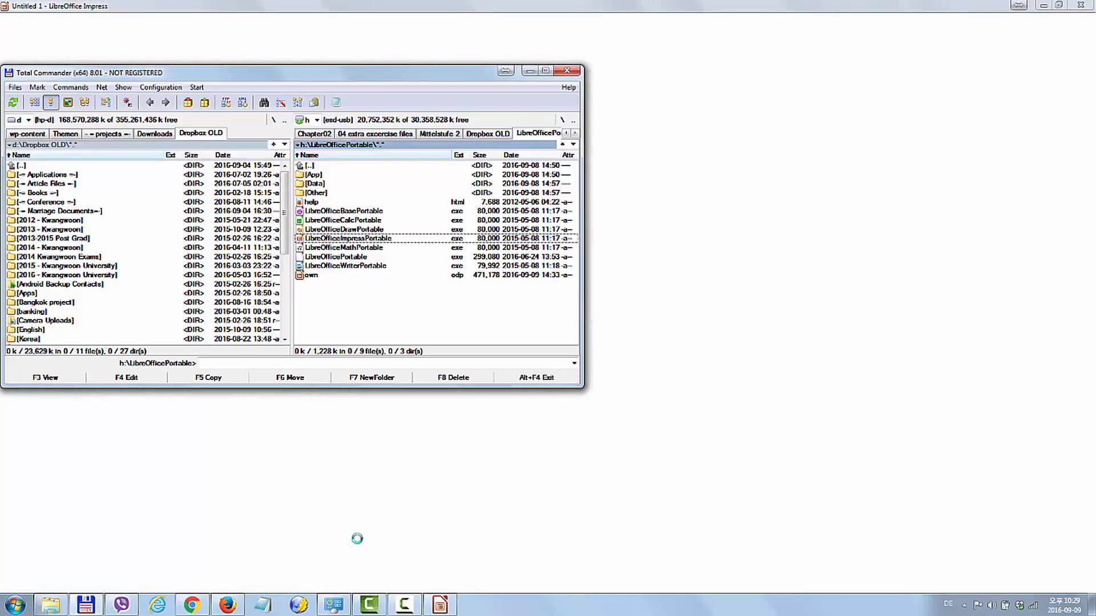
# Turn off the display grid in the new Impress presentation and view the available edit and master display modes.
pyautogui.click(530, 71)
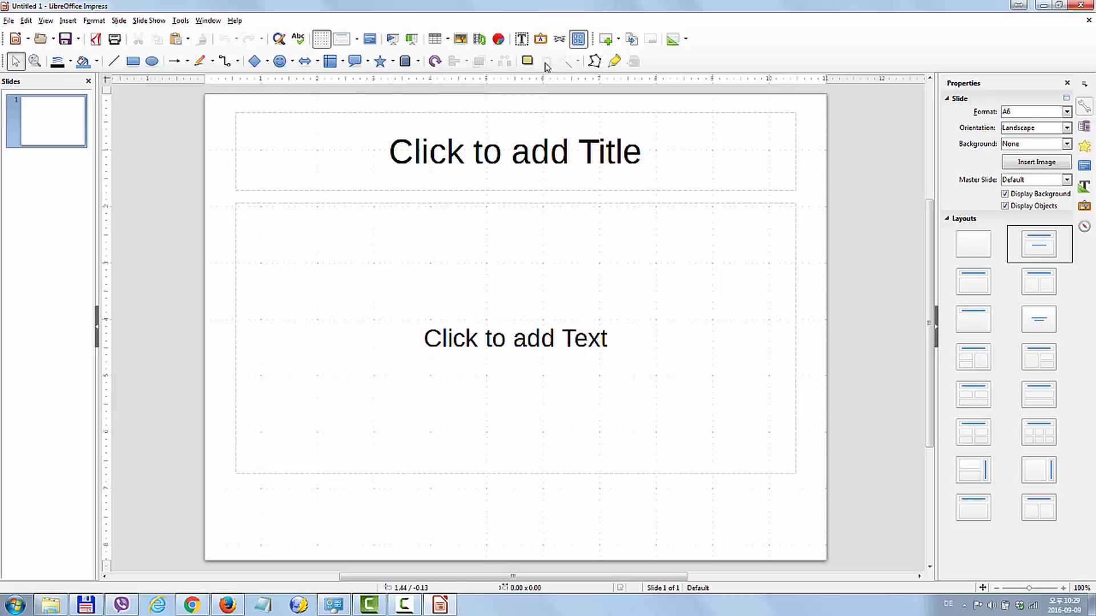
pyautogui.click(321, 41)
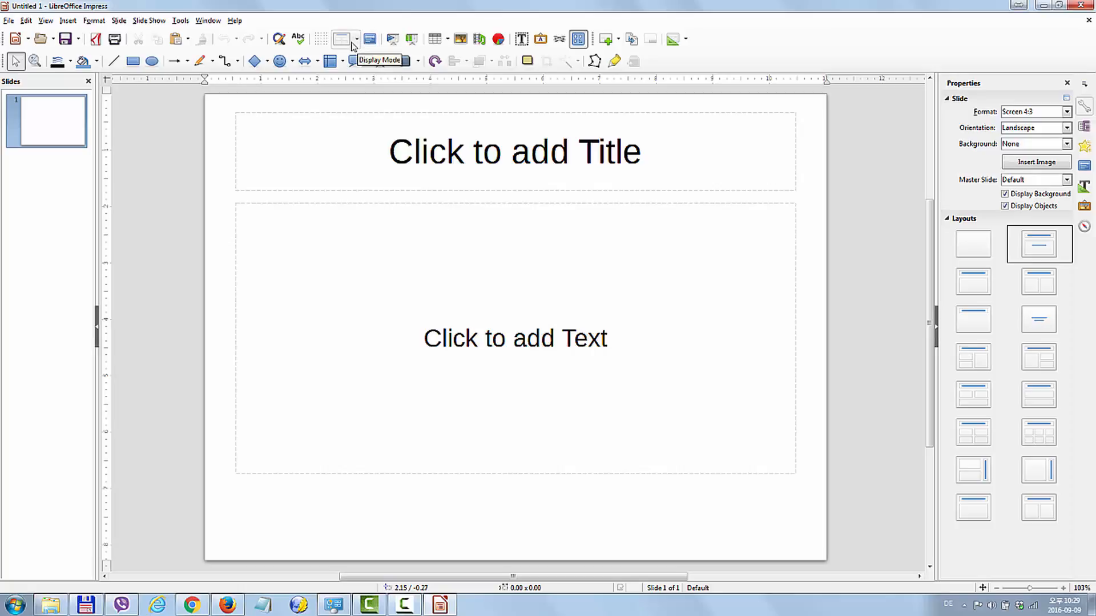
pyautogui.click(356, 41)
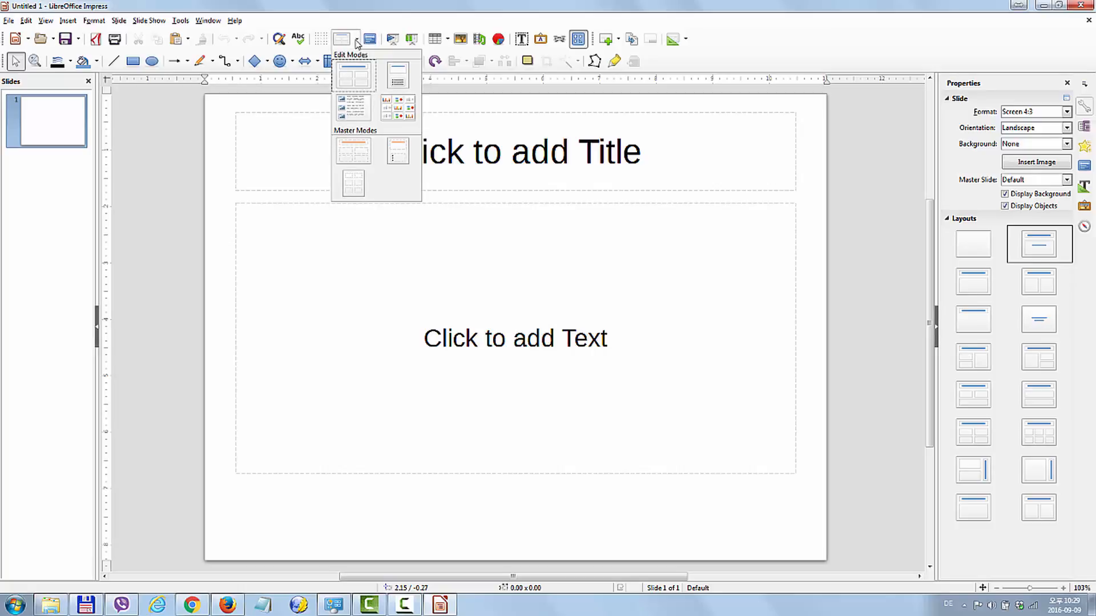
pyautogui.click(551, 5)
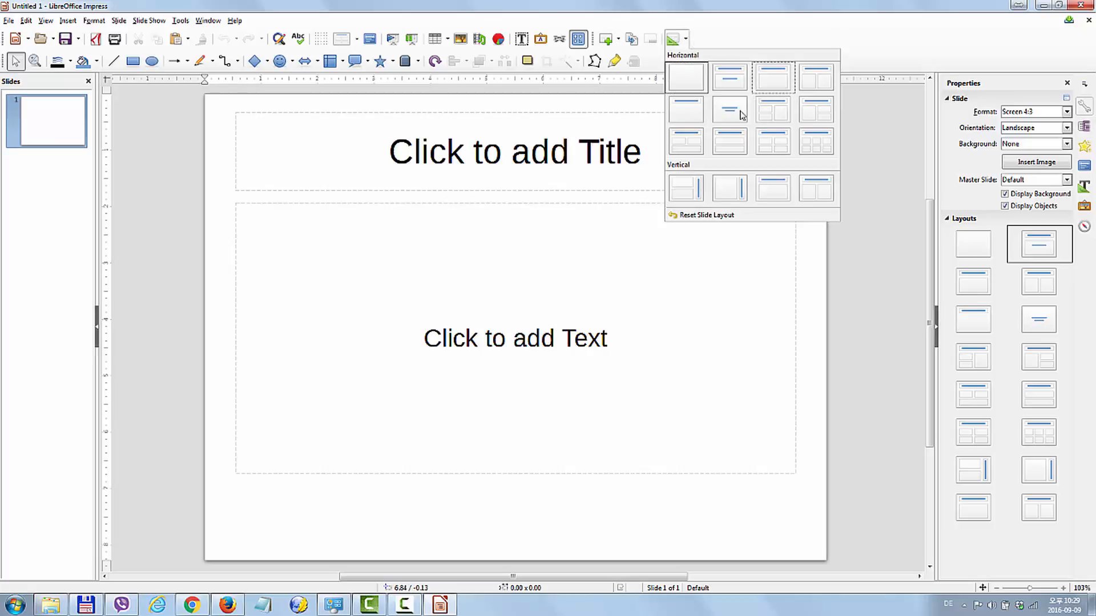
# Apply the Title Only layout to slide 1 and move the title box down to about 2.92" from the slide's top edge.
pyautogui.click(697, 112)
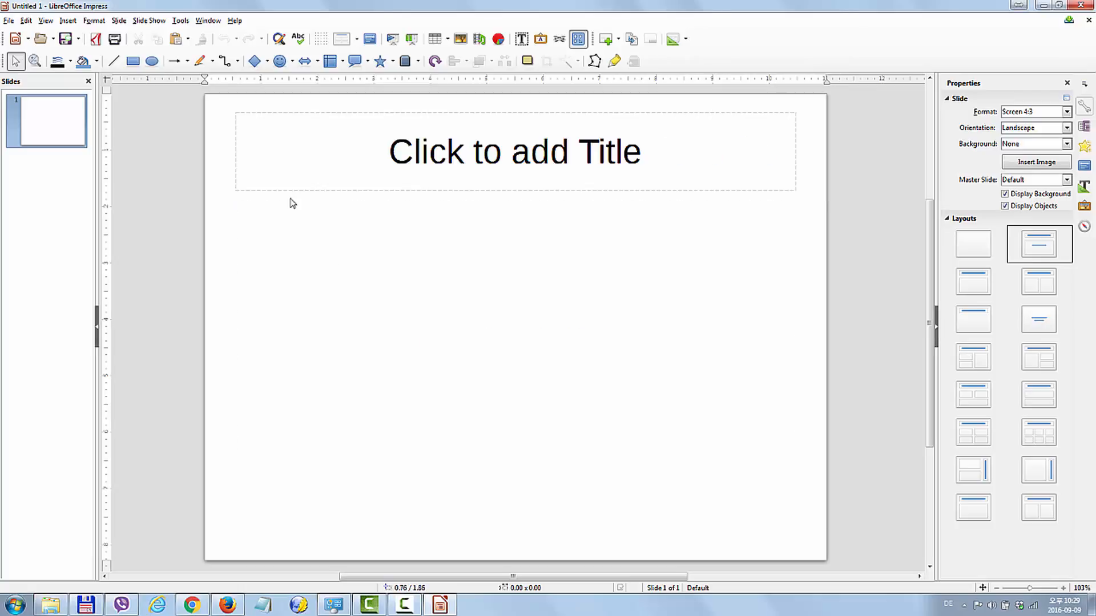
pyautogui.moveTo(323, 117); pyautogui.dragTo(318, 262)
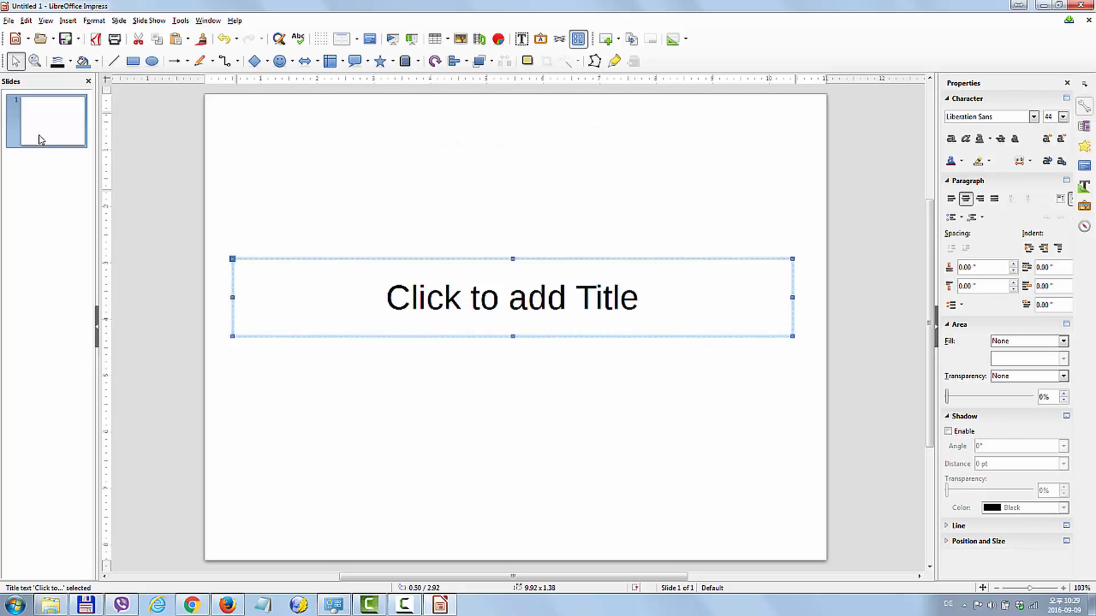
# Enter "This is my first presentation with Impress" as the title text on slide 1.
pyautogui.click(497, 297)
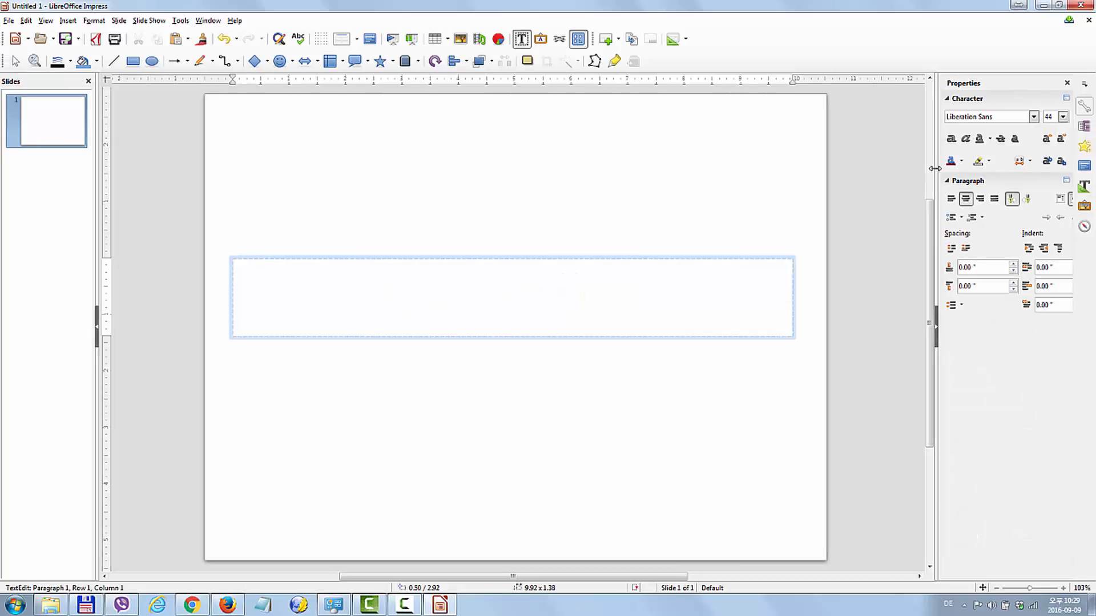
pyautogui.write('Thi')
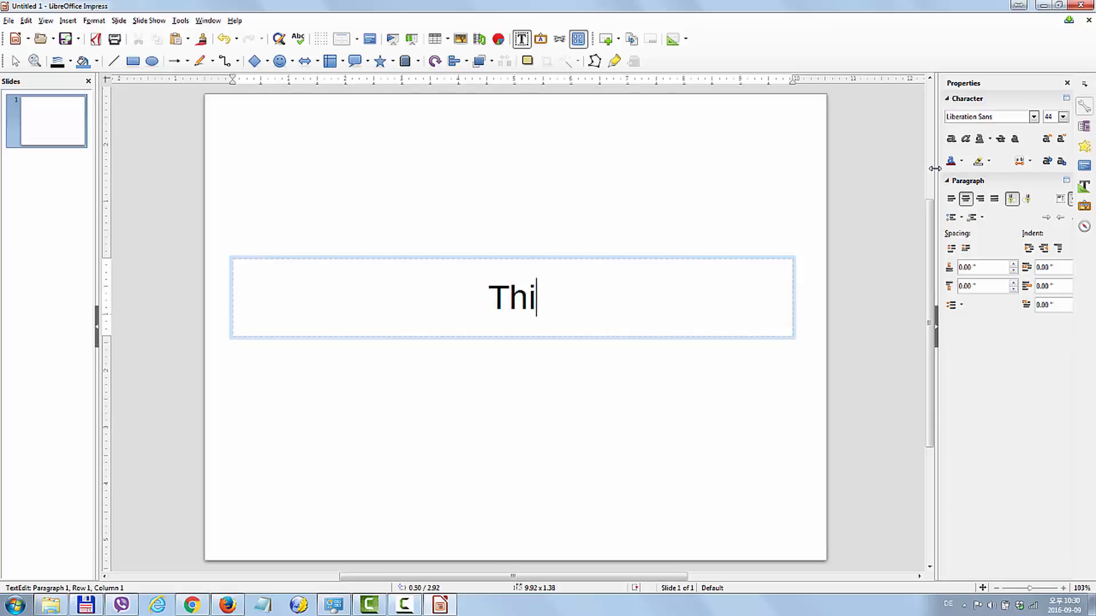
pyautogui.write('s is my fi')
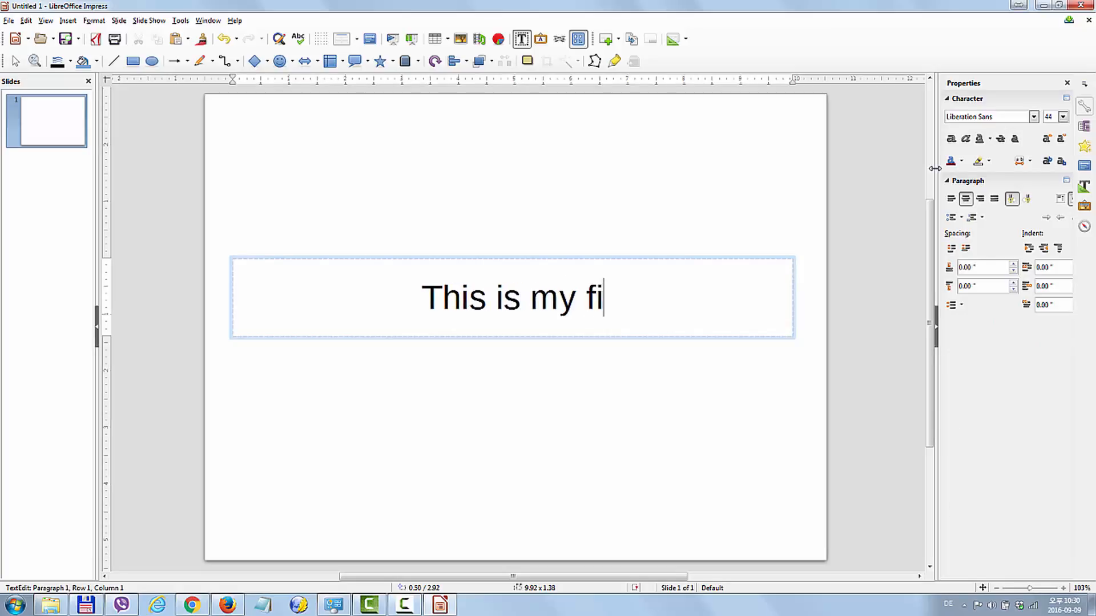
pyautogui.write('rst presen')
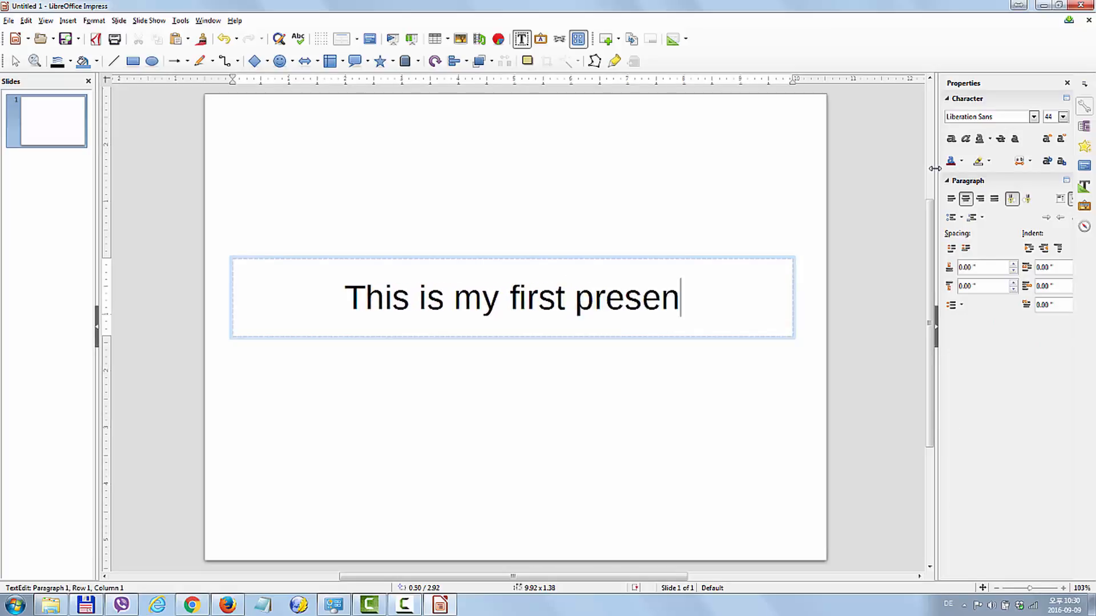
pyautogui.write('tation ')
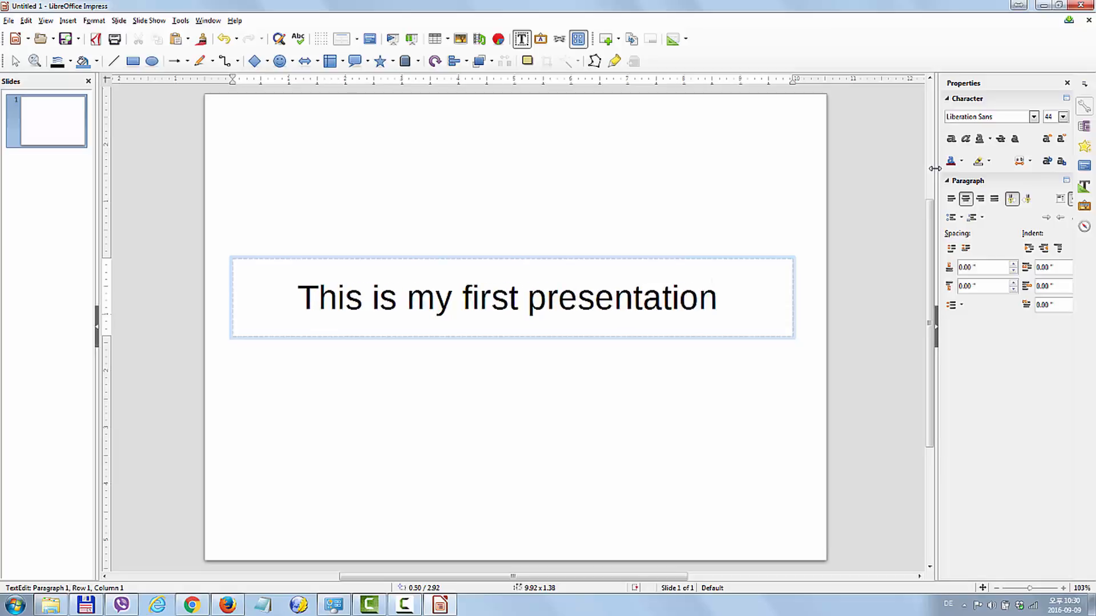
pyautogui.write('with Im')
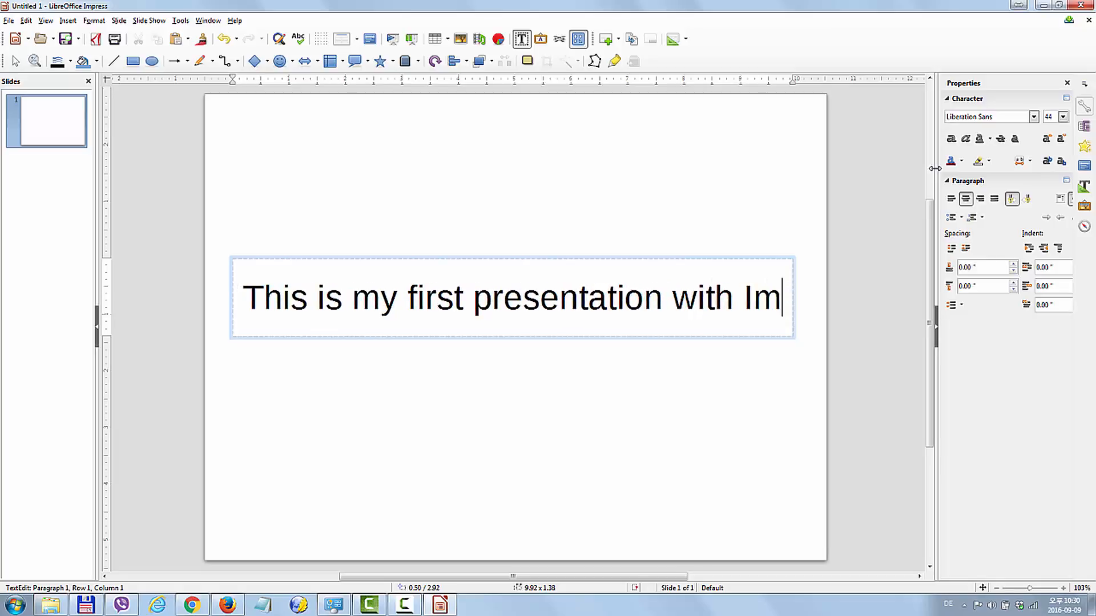
pyautogui.write('pres')
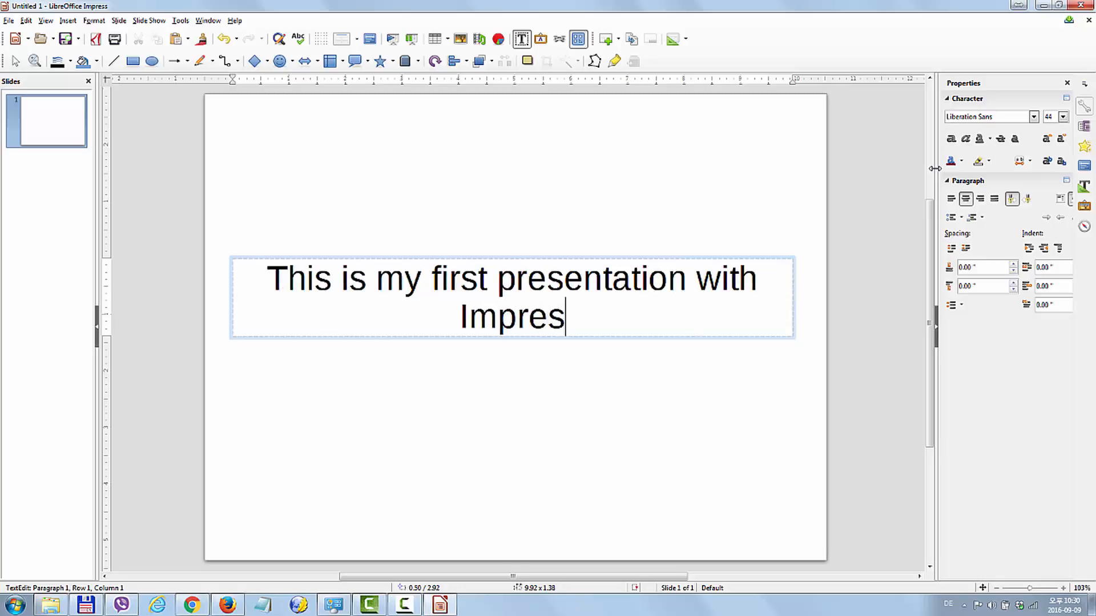
pyautogui.write('s')
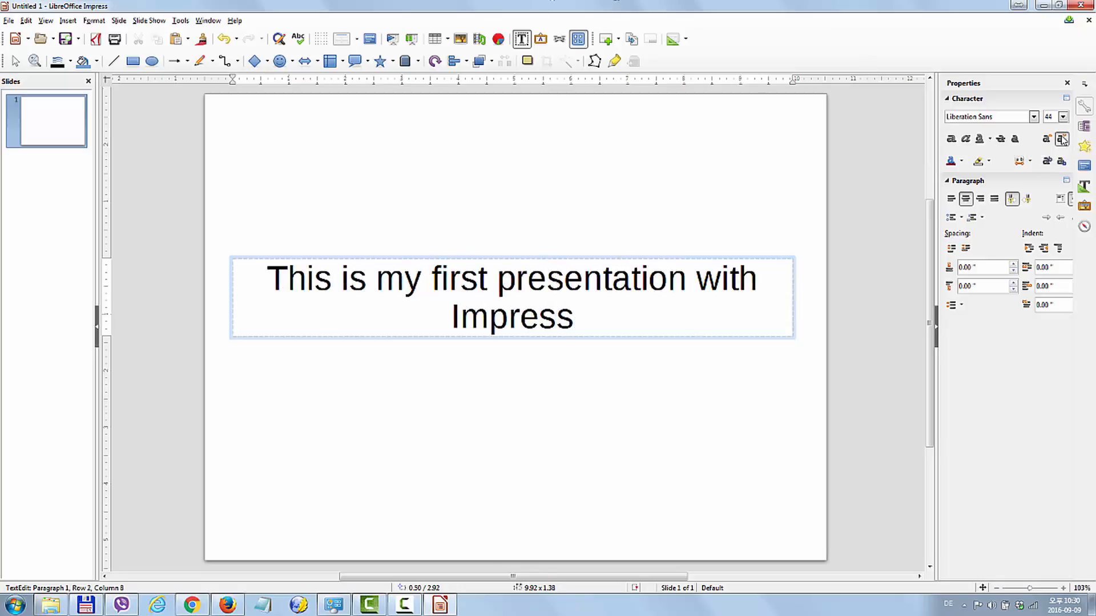
# Reduce the title text's font size to 36 pt so that it fits on one line.
pyautogui.click(505, 257)
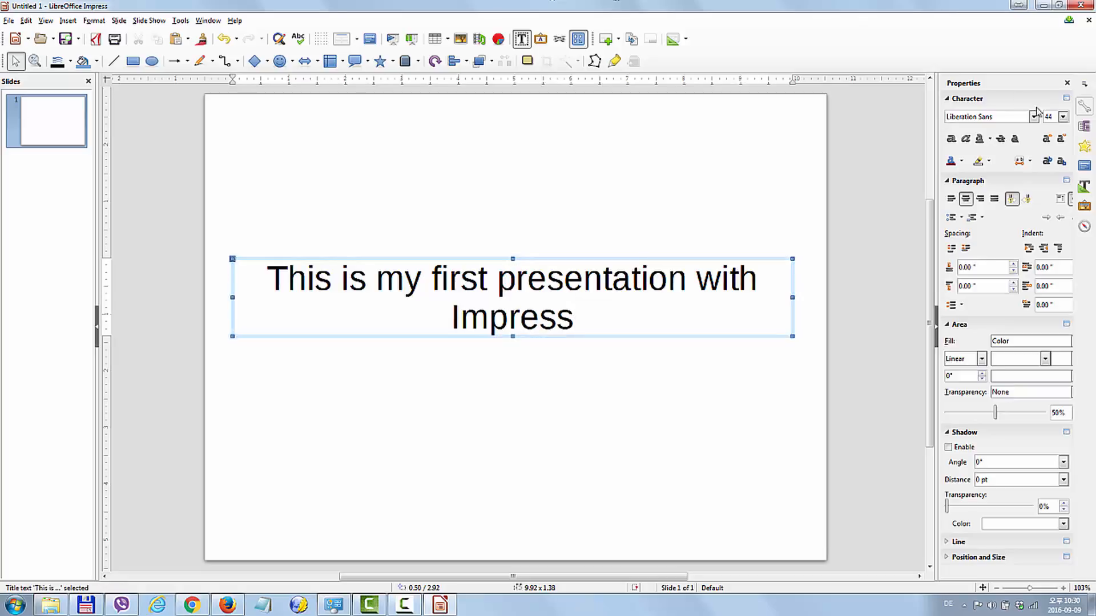
pyautogui.click(1060, 139)
pyautogui.click(1060, 138)
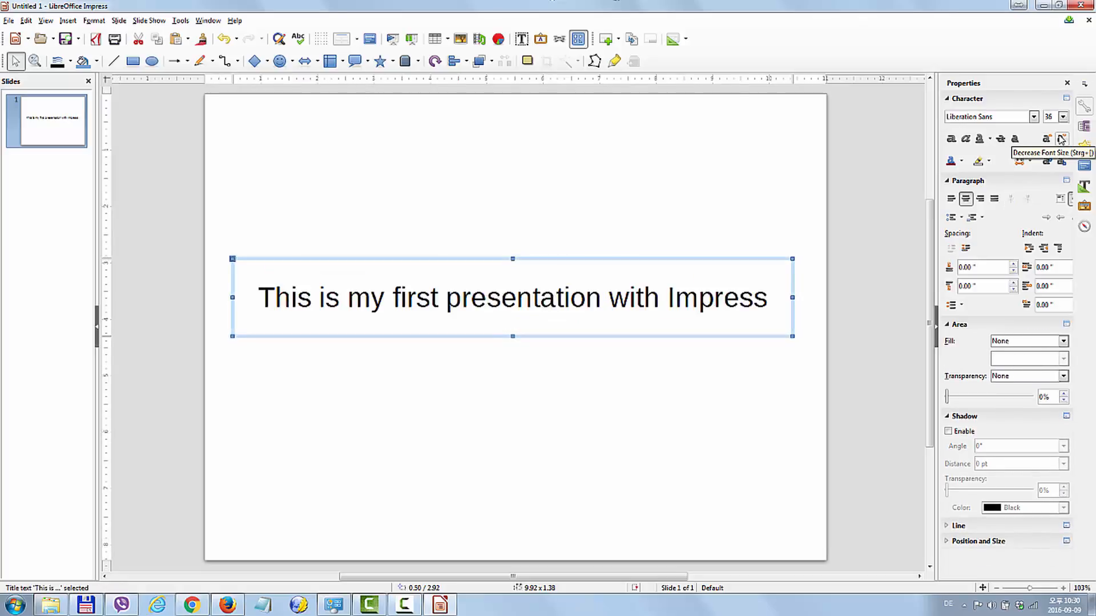
pyautogui.click(1046, 139)
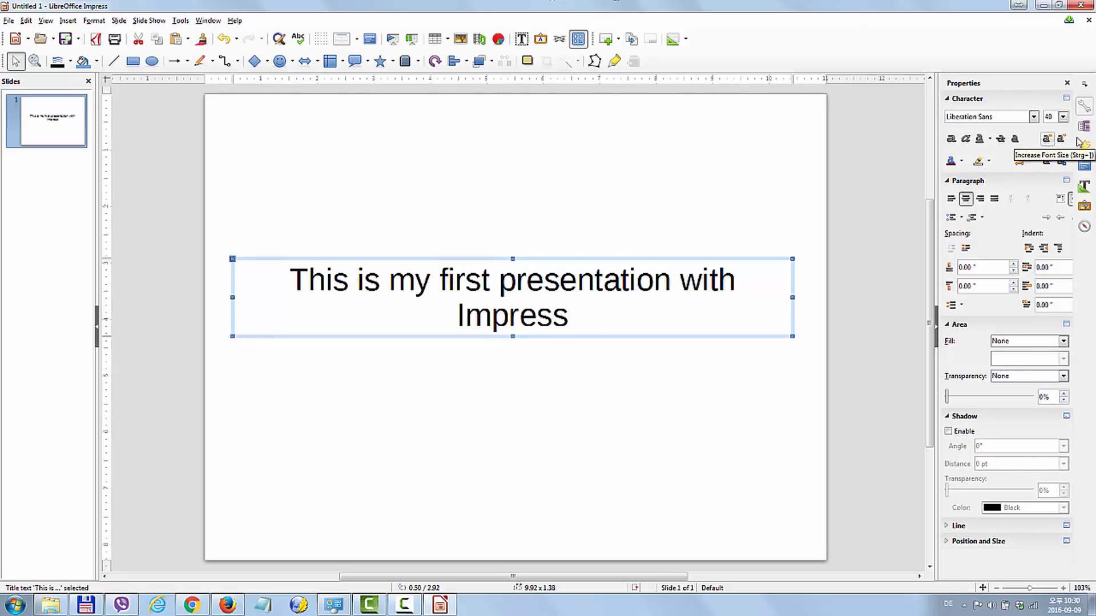
pyautogui.click(1061, 139)
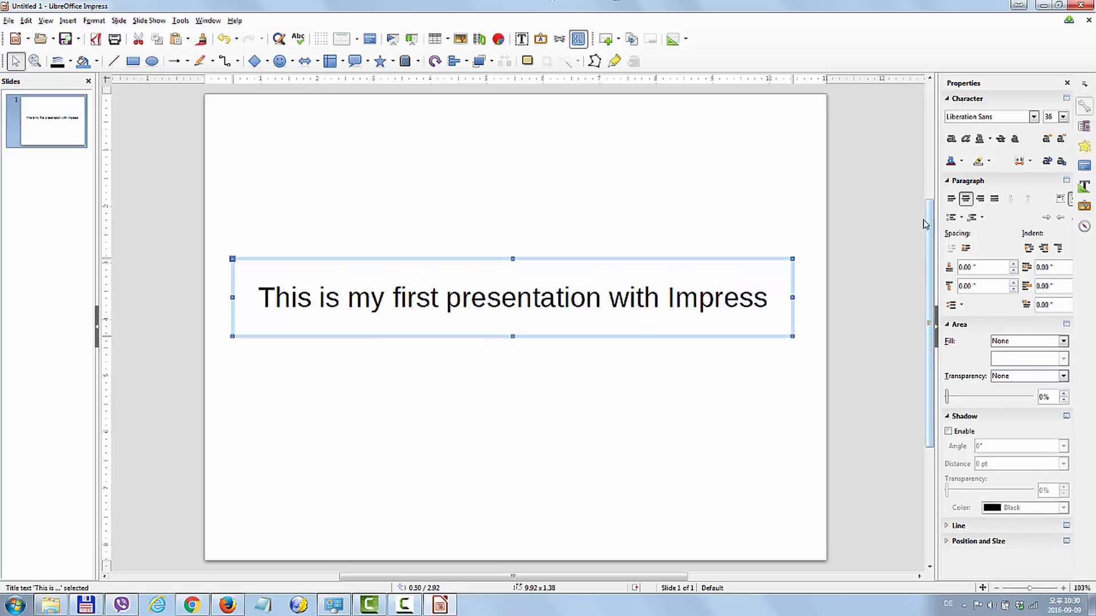
# Fill the title box with an axial gradient at a 30° angle, using Yellow as its first colour.
pyautogui.click(1013, 342)
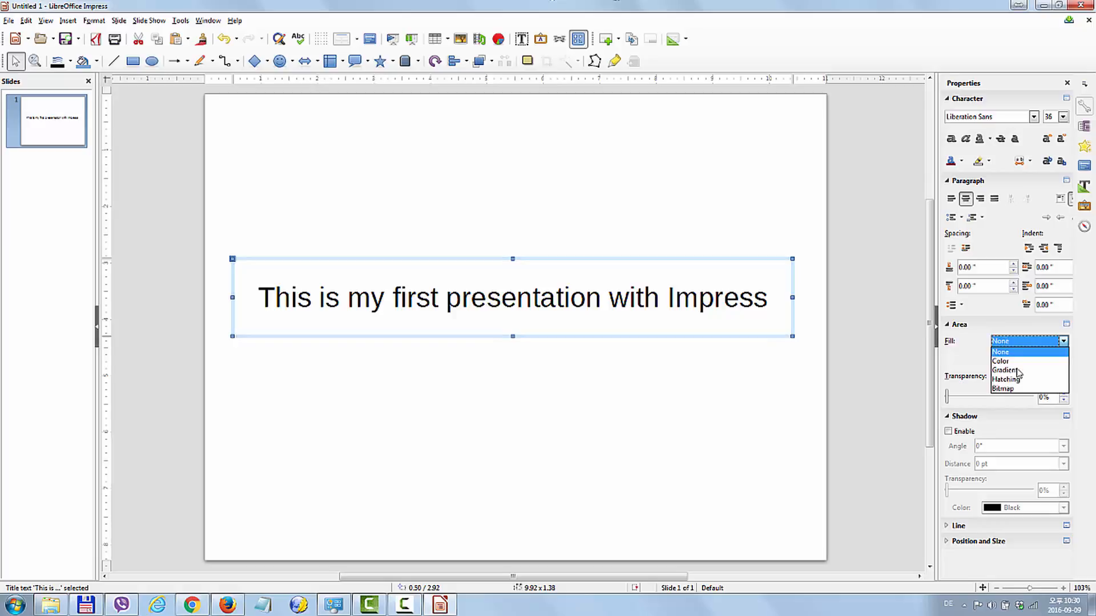
pyautogui.click(1021, 371)
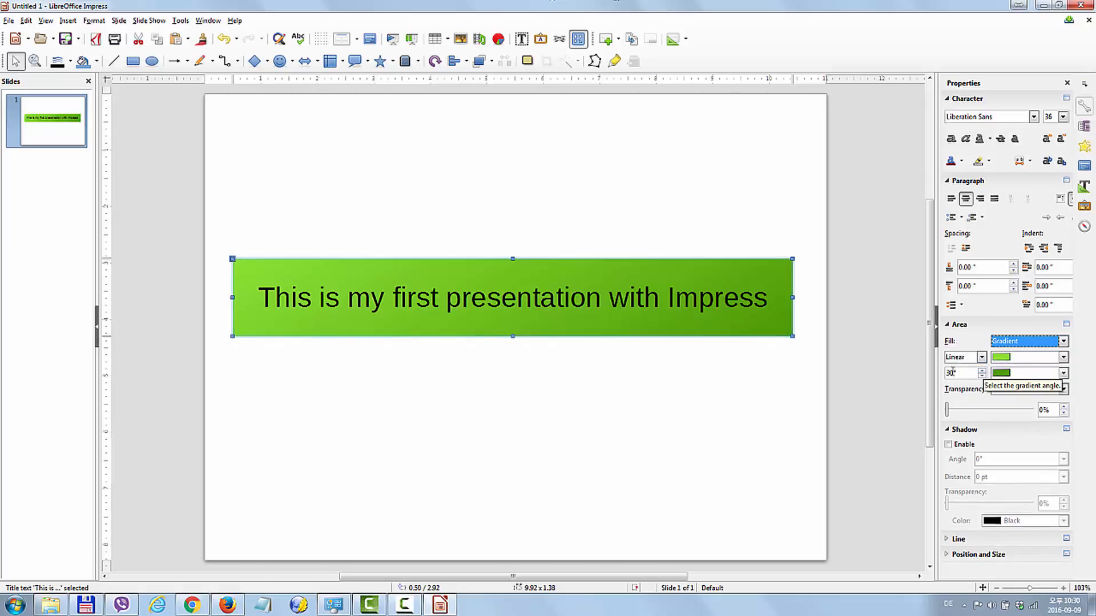
pyautogui.moveTo(953, 374); pyautogui.dragTo(857, 375)
pyautogui.click(969, 356)
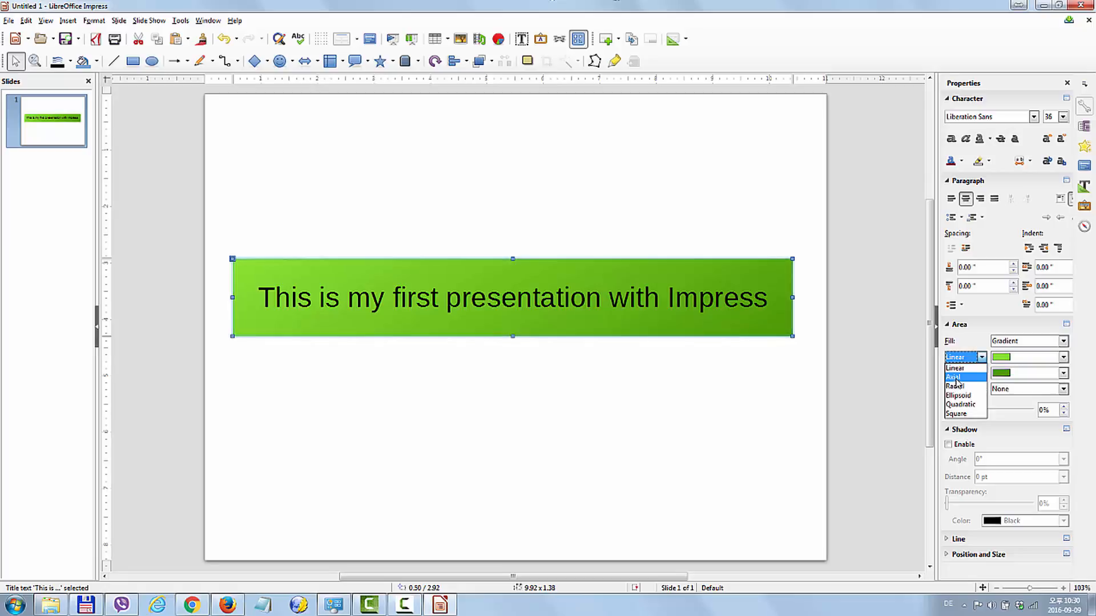
pyautogui.click(956, 376)
pyautogui.click(1010, 358)
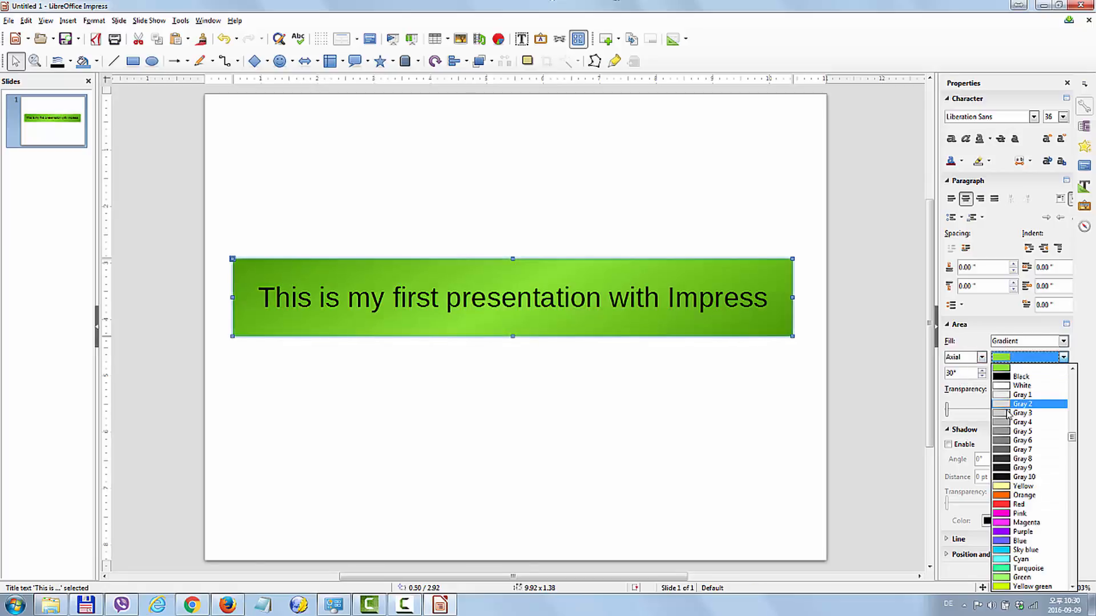
pyautogui.click(1024, 486)
# Try Green as the title gradient's second colour, and replace it with a pale blue-green shade.
pyautogui.click(1036, 375)
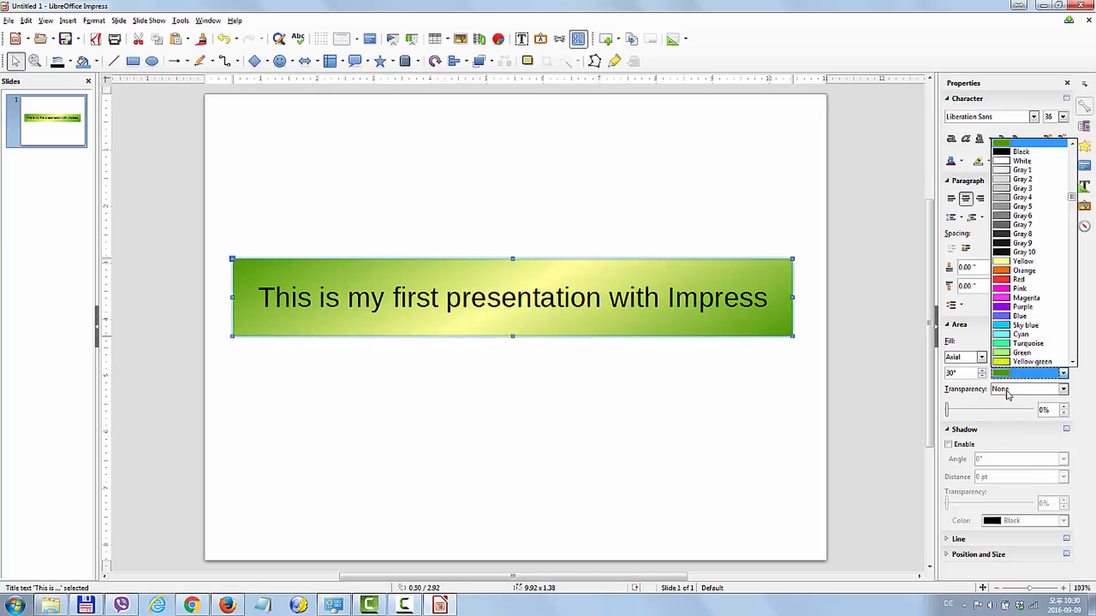
pyautogui.click(1033, 353)
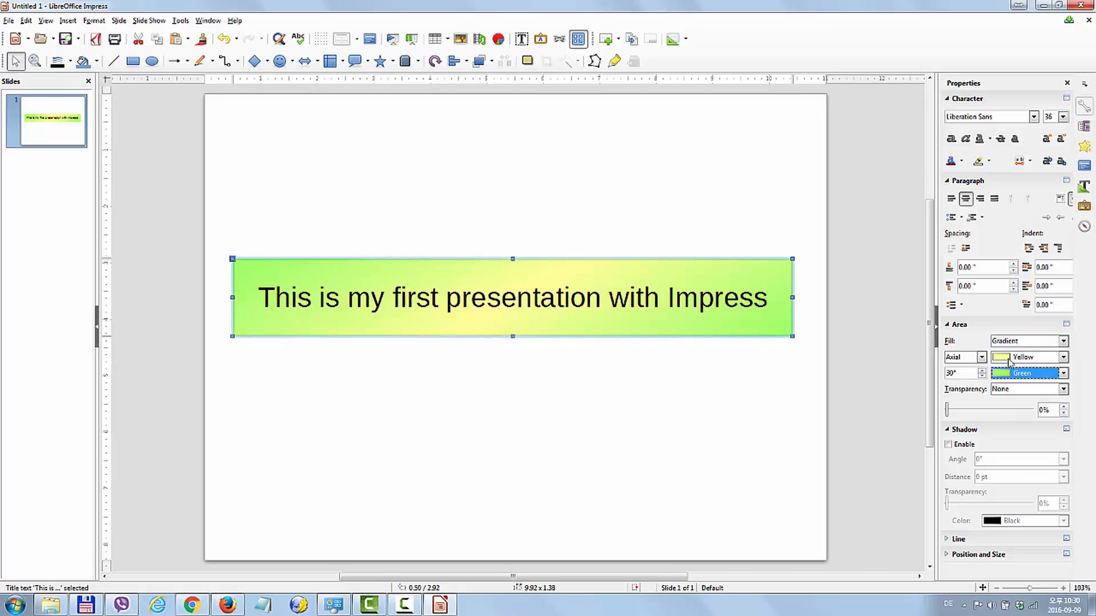
pyautogui.click(1049, 372)
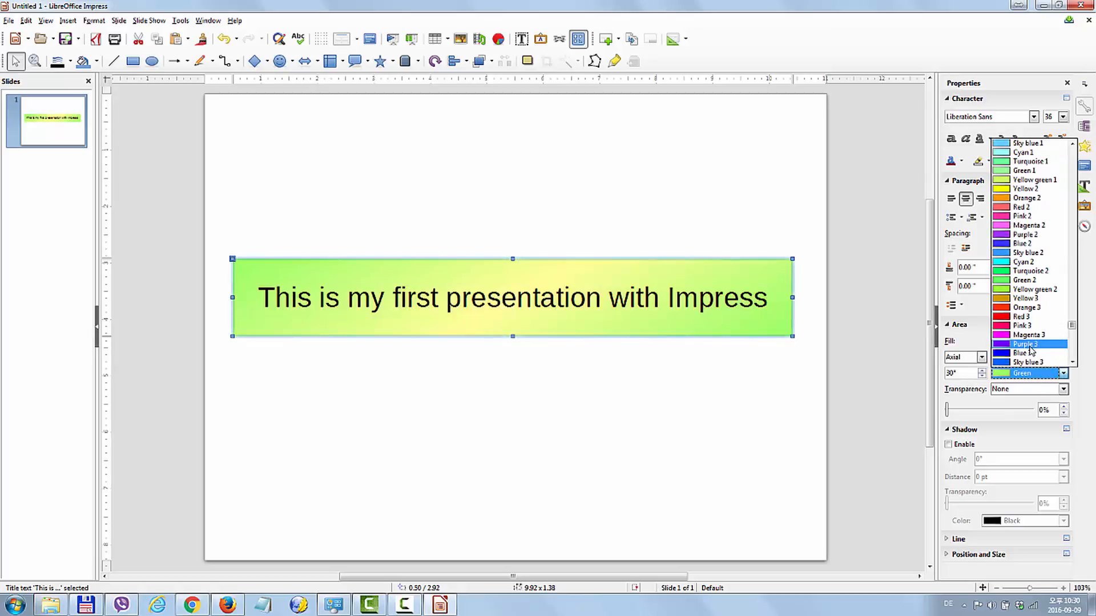
pyautogui.scroll(-1, 1035, 356)
pyautogui.scroll(-16, 1037, 357)
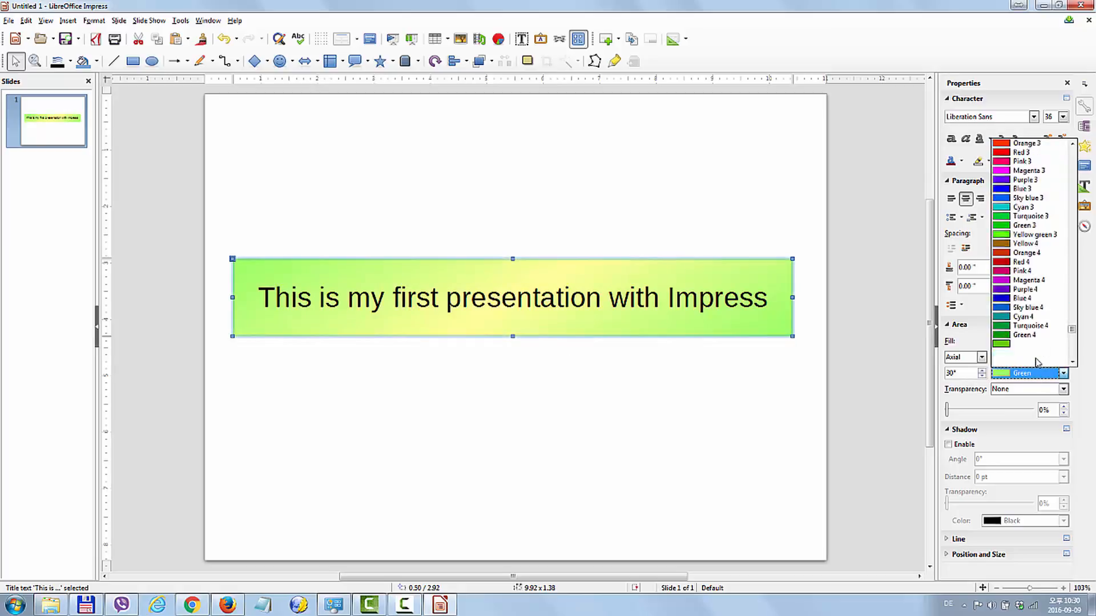
pyautogui.scroll(-8, 1038, 354)
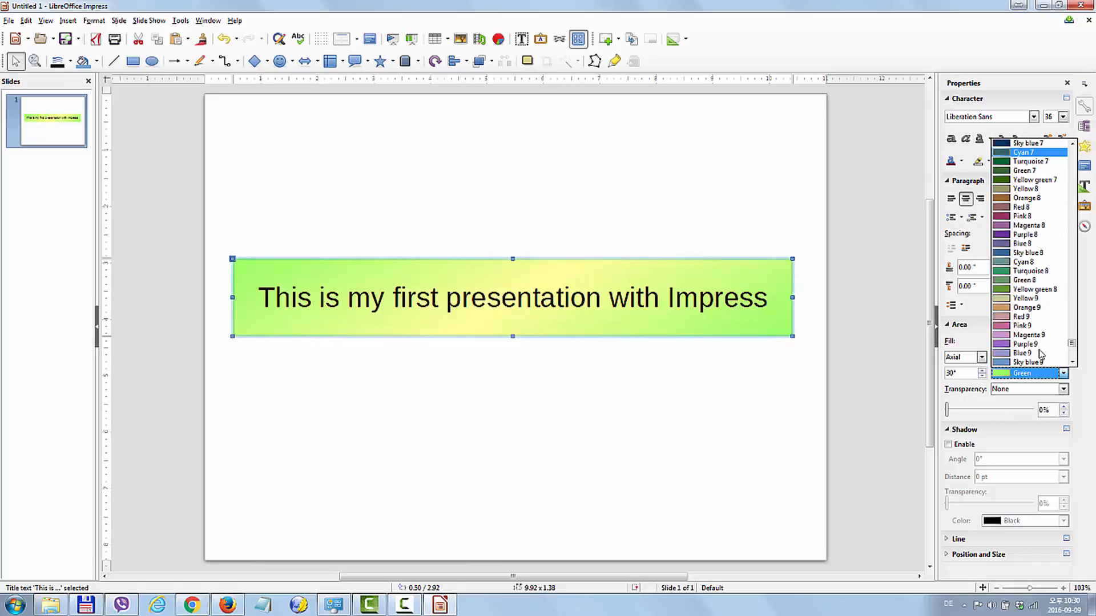
pyautogui.click(1037, 354)
pyautogui.click(696, 353)
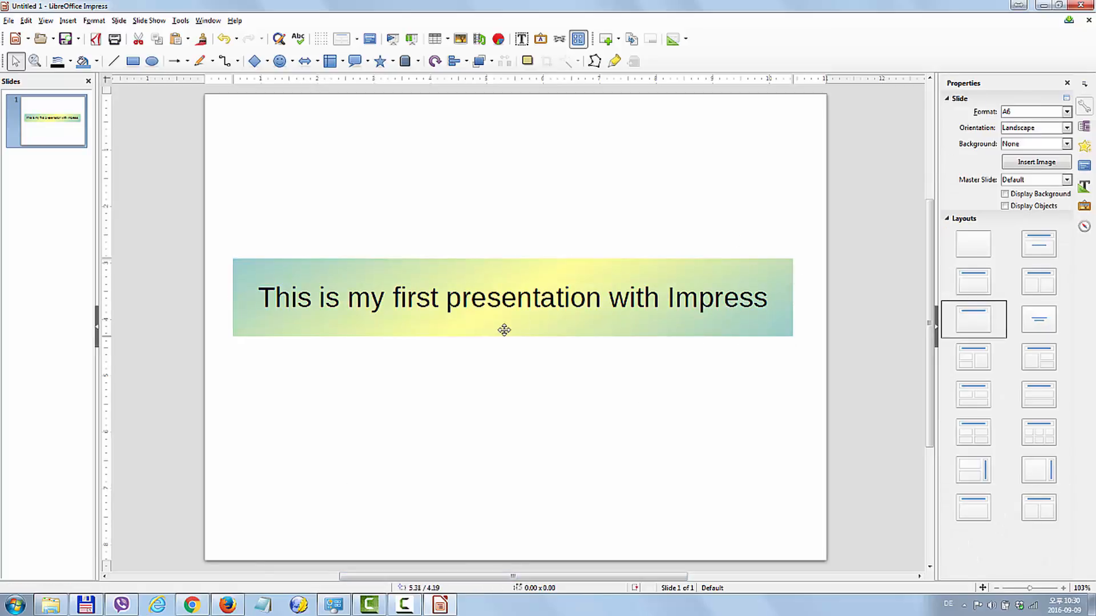
pyautogui.click(601, 320)
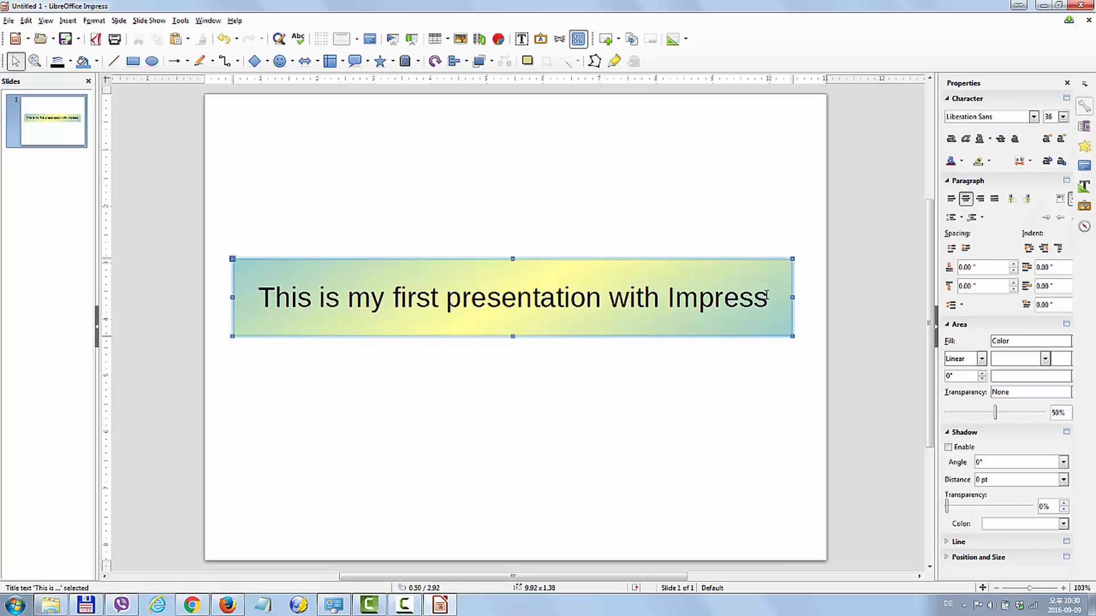